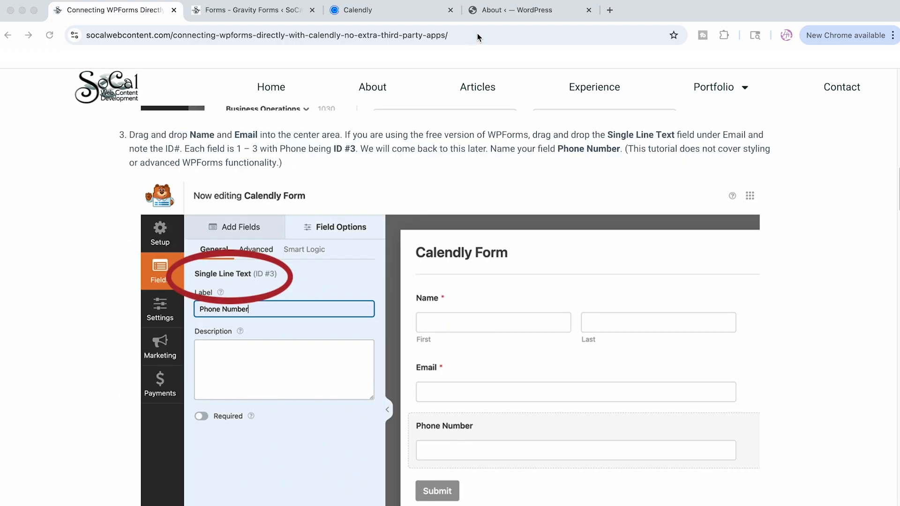
- Find the WPForms plugin in the WordPress site's plugin directory, then install and activate it
left_click(528, 10)
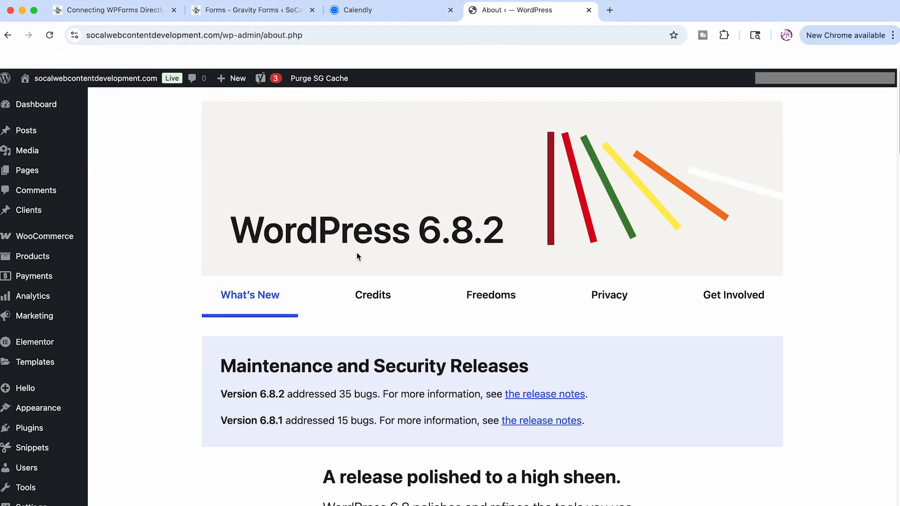
left_click(29, 428)
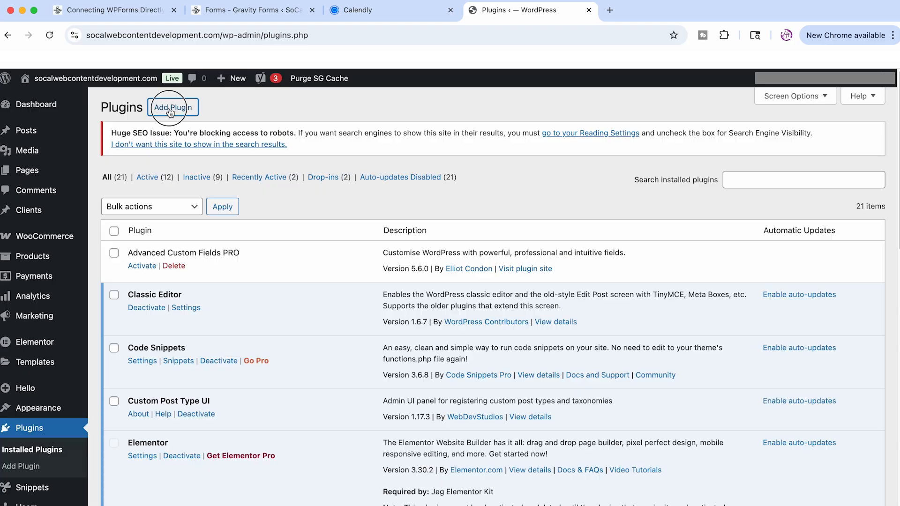
left_click(171, 108)
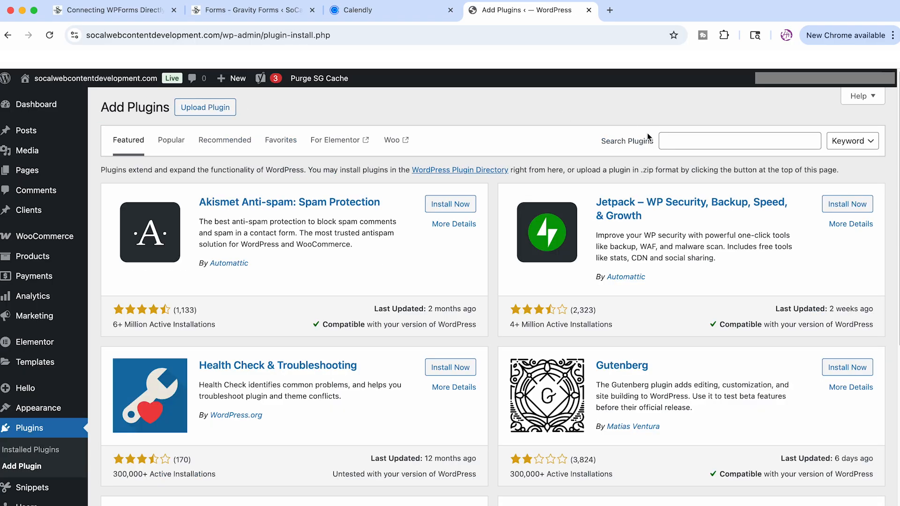
left_click(670, 138)
type("W")
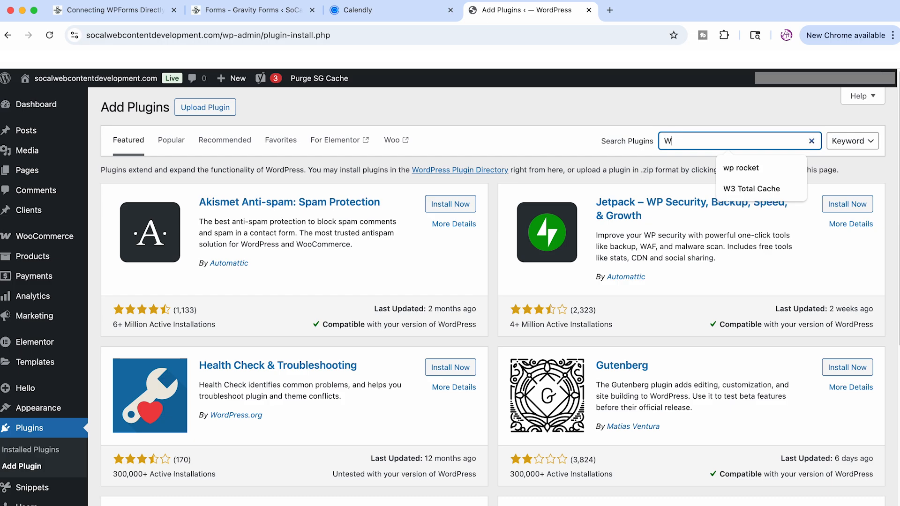
type("PForms")
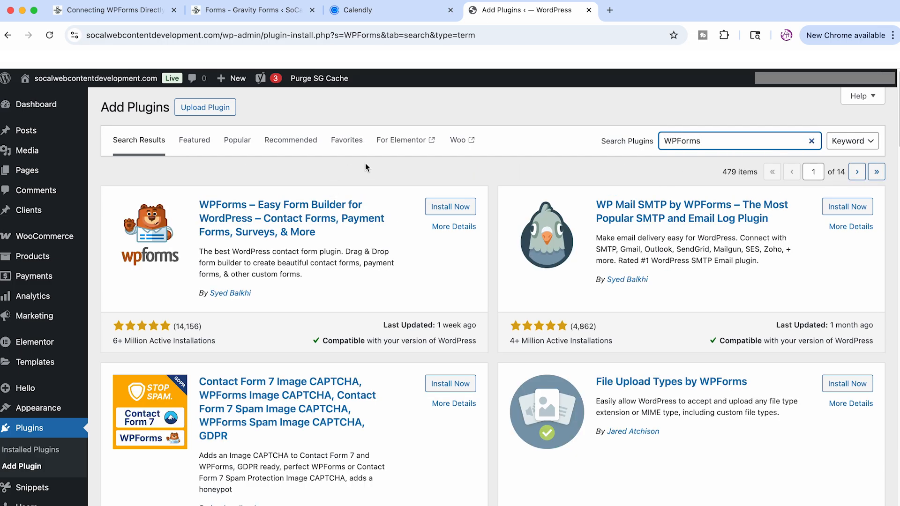
left_click(451, 207)
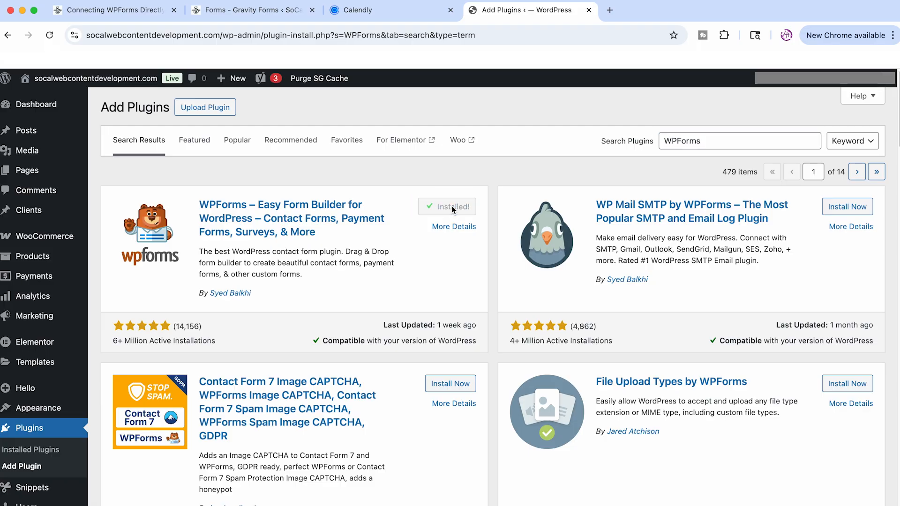
left_click(453, 209)
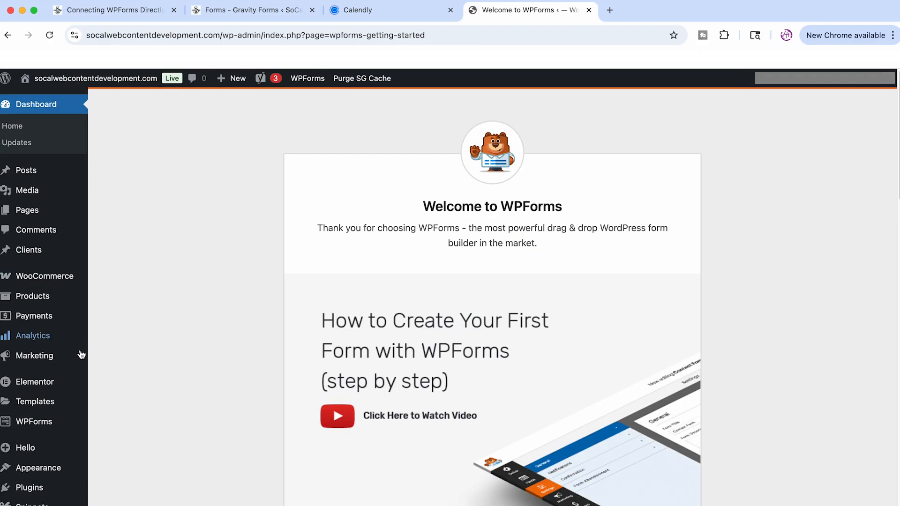
- Create a new WPForms form from the Blank Form template and dismiss the tip about additional fields
mouse_move(31, 424)
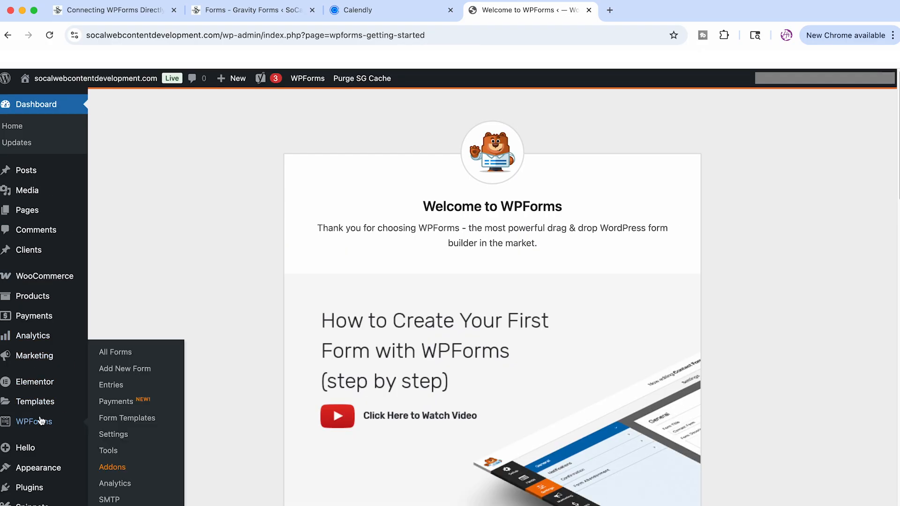
left_click(137, 372)
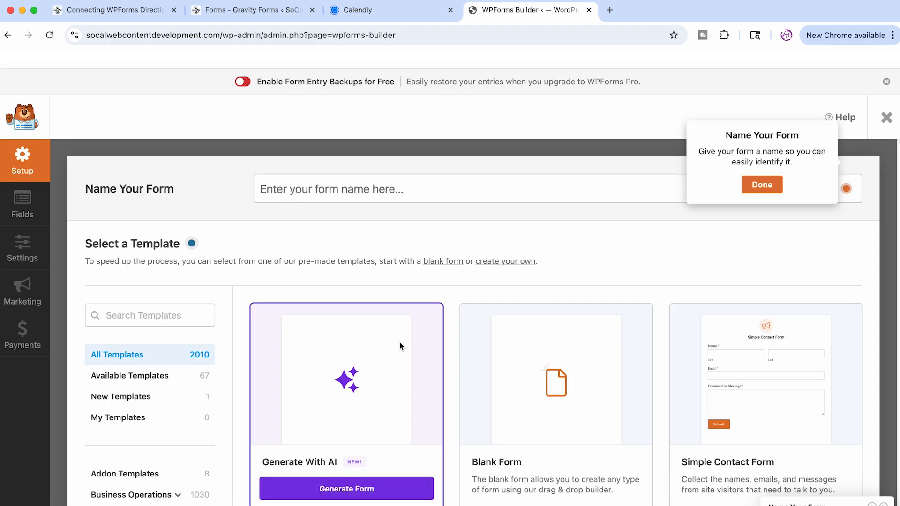
mouse_move(557, 396)
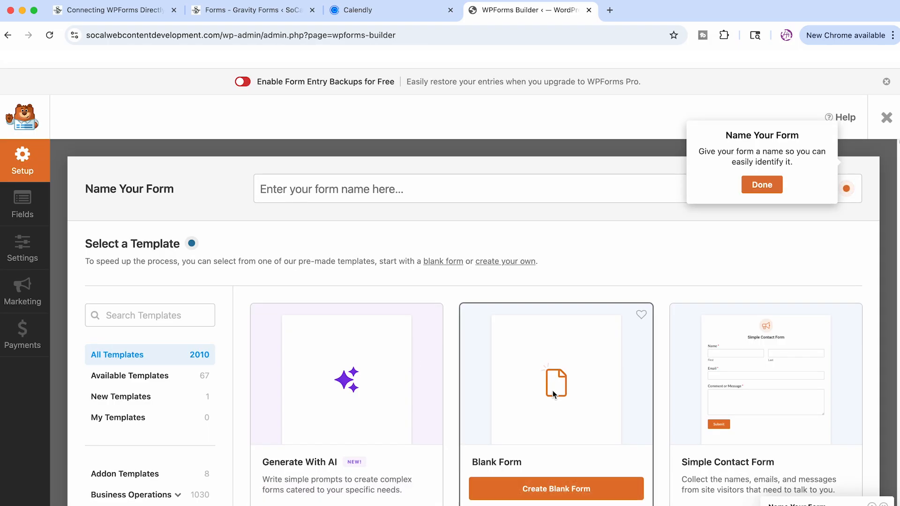
left_click(556, 489)
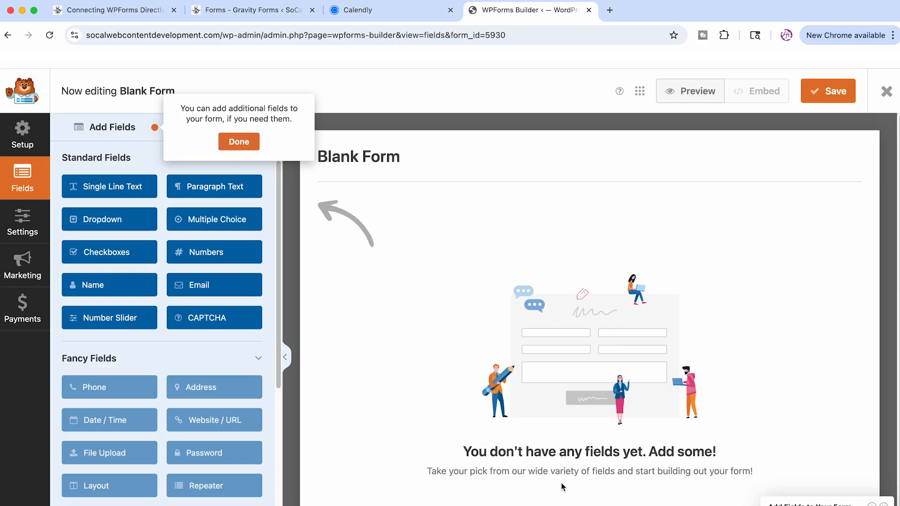
left_click(247, 139)
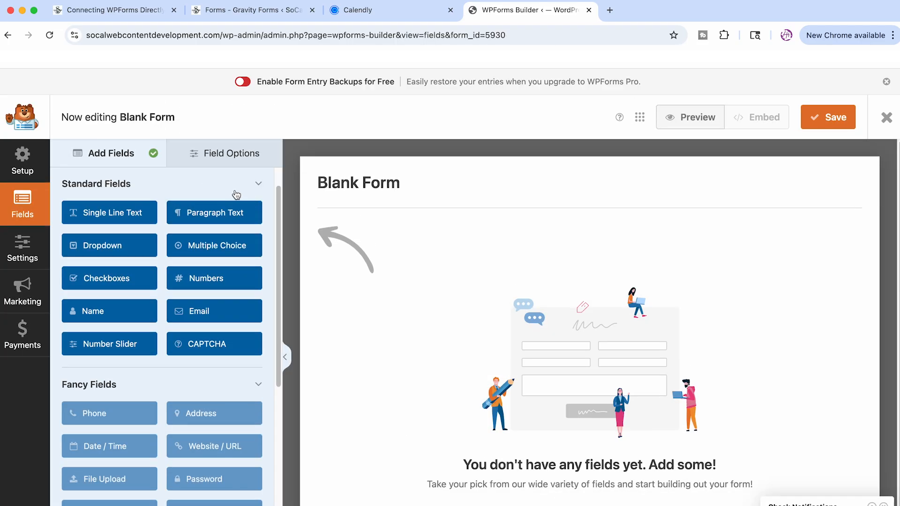
- Add Name, Email and Single Line Text fields to the blank form, in that order
left_click(112, 314)
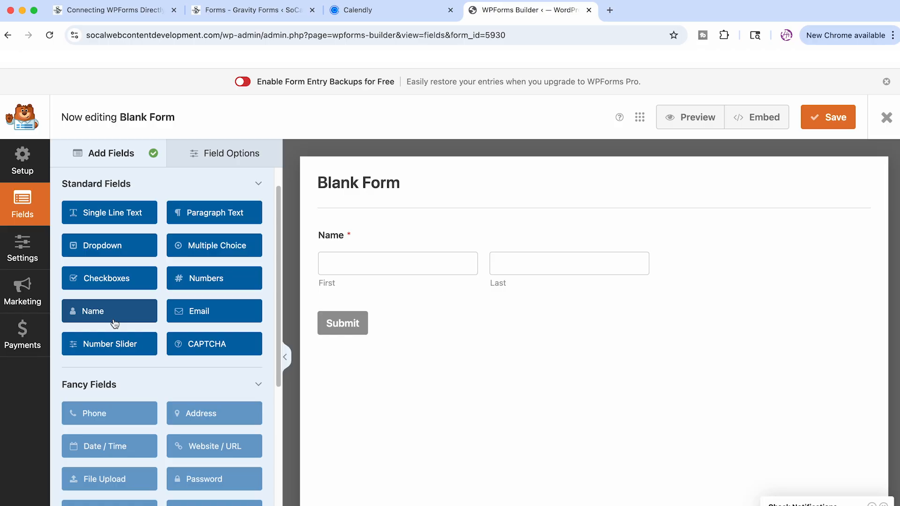
left_click(218, 312)
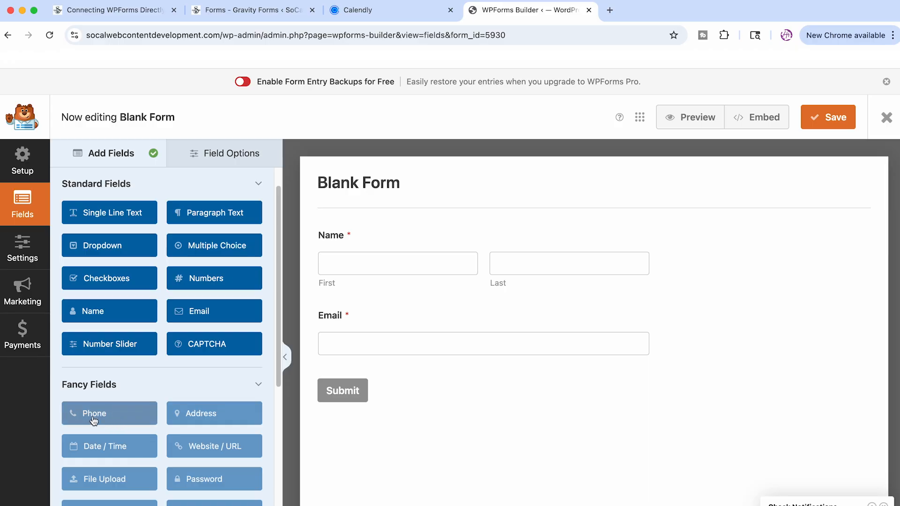
left_click(118, 215)
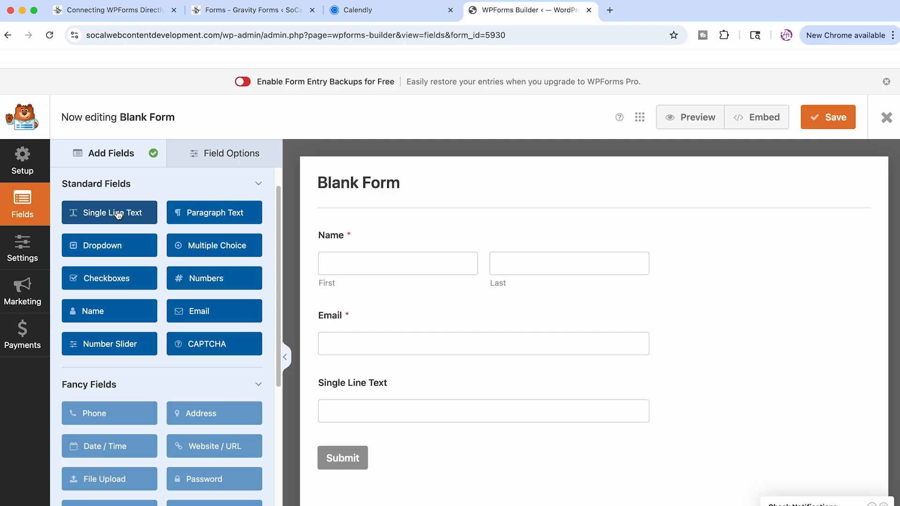
- Change the label of the Single Line Text field to Phone
left_click(398, 402)
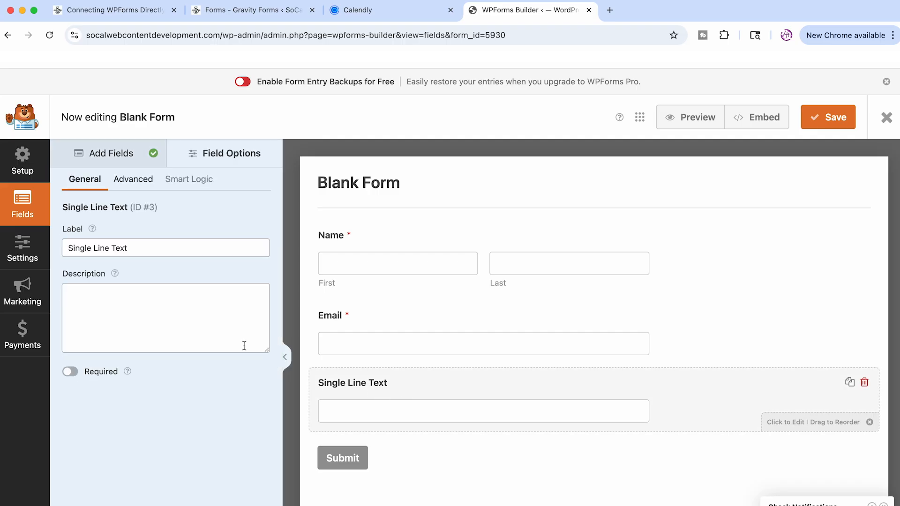
triple_click(142, 248)
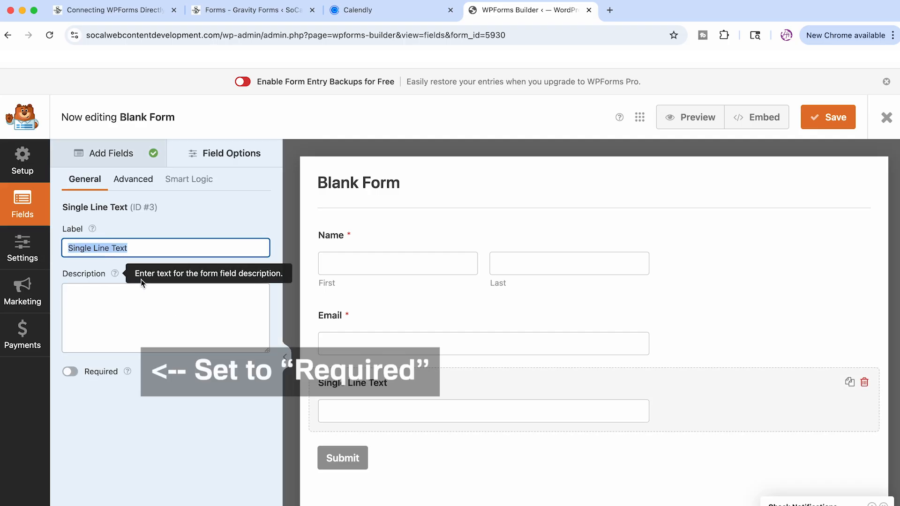
type("Phone")
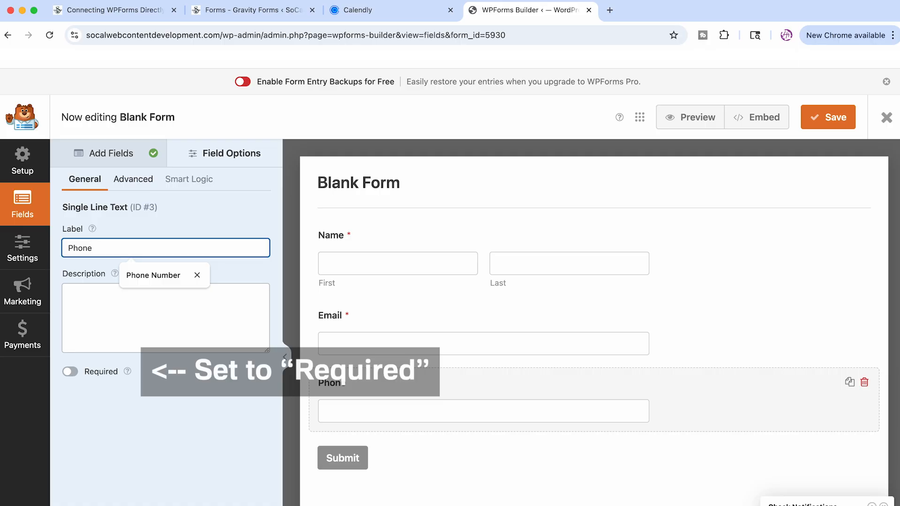
left_click(123, 179)
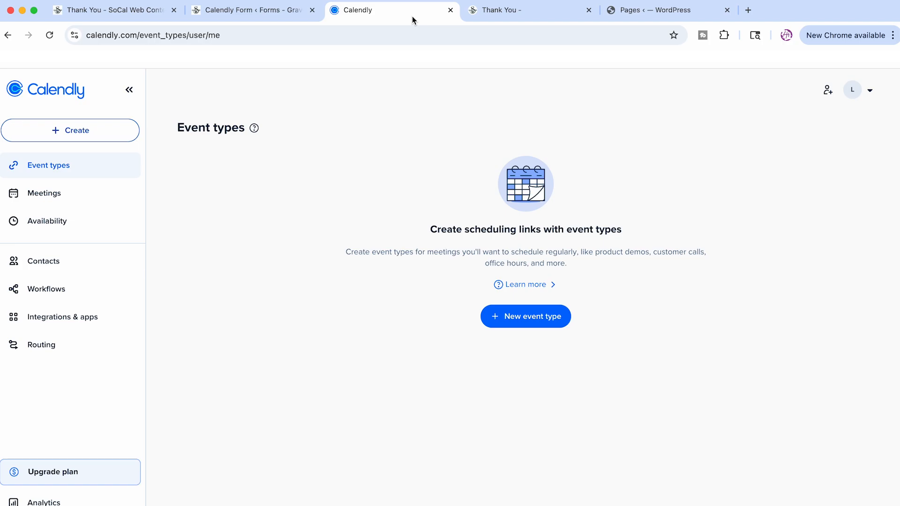
left_click(130, 33)
left_click(139, 34)
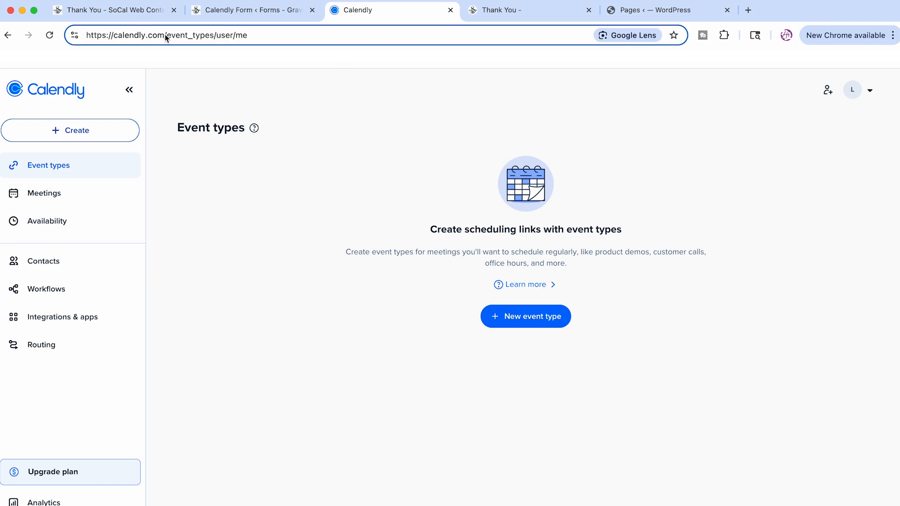
left_click_drag(165, 37, 18, 38)
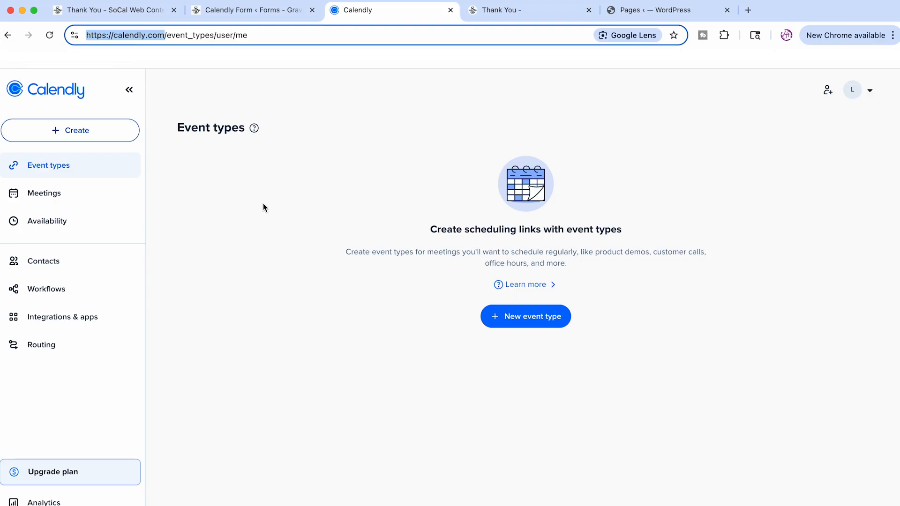
left_click(276, 225)
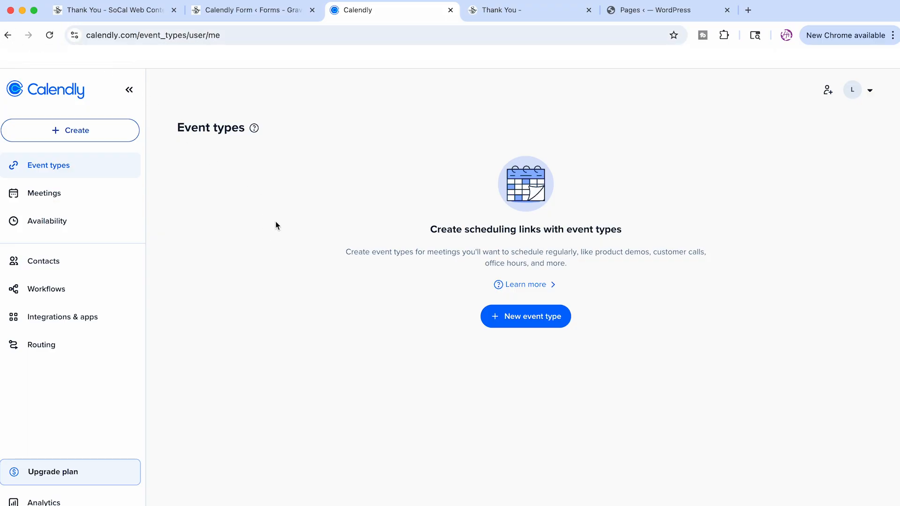
- Start a new one-on-one event type in Calendly and name it 30 Minute Phone Meeting
left_click(529, 320)
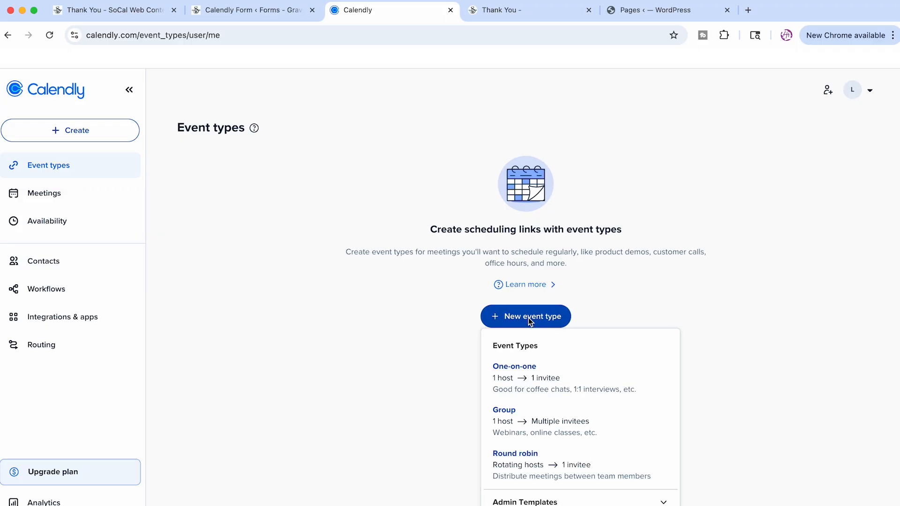
left_click(529, 380)
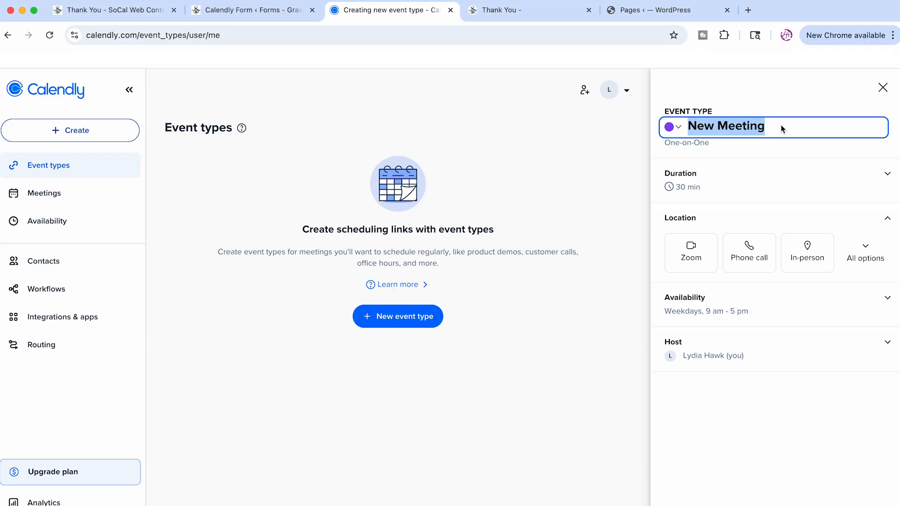
type("3")
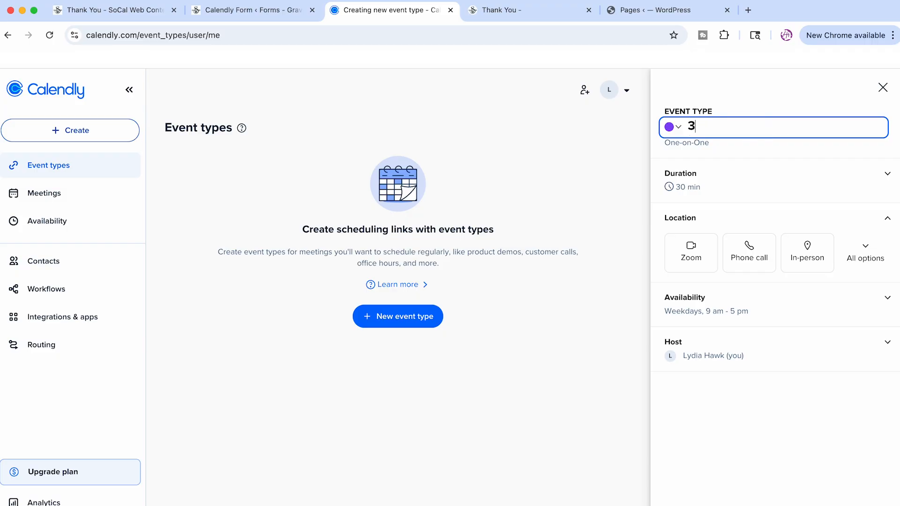
type("0 Minute M")
key("BackSpace")
type("Phone ")
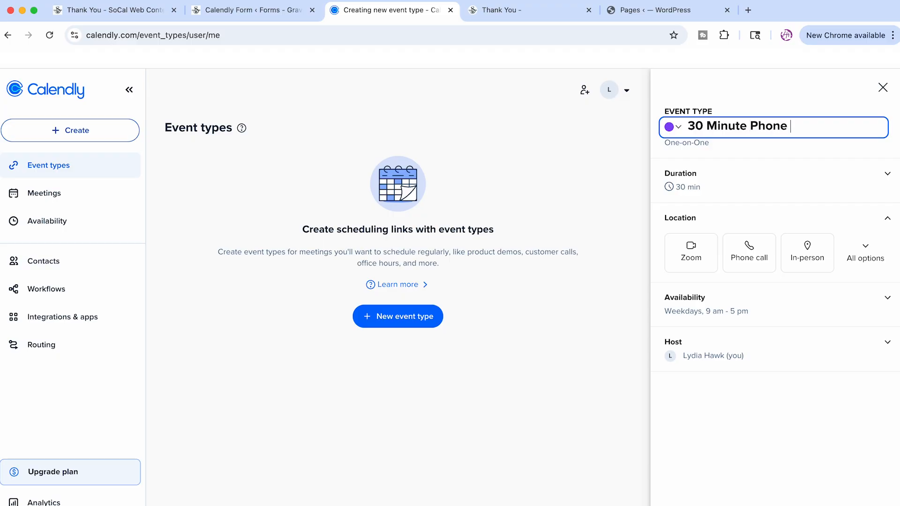
type("Meeting")
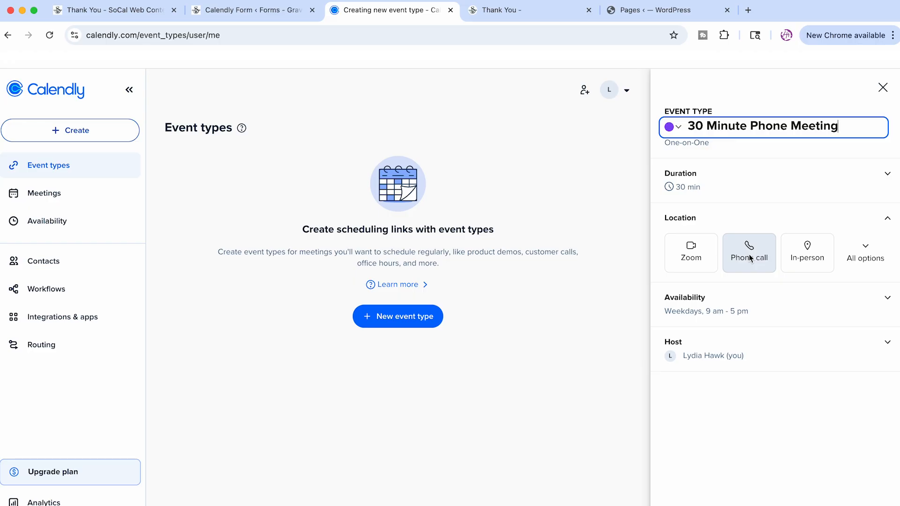
- Set the event's location to Custom with the text Phone Meeting, and continue to more options
left_click(865, 255)
left_click(781, 356)
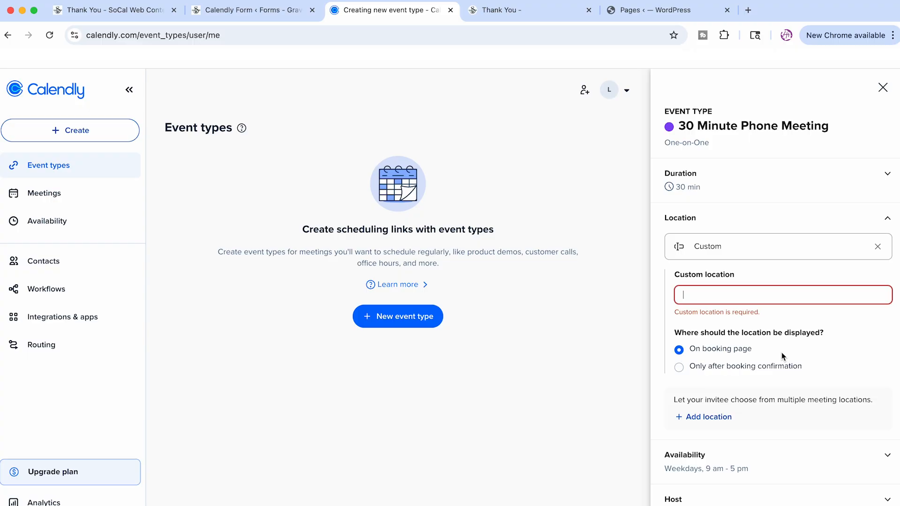
left_click(725, 295)
type("Phone Meetin")
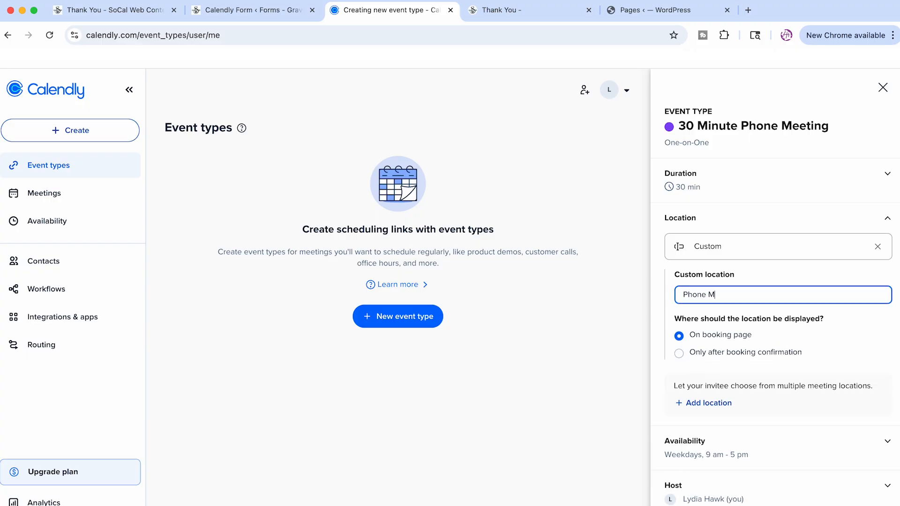
type("g")
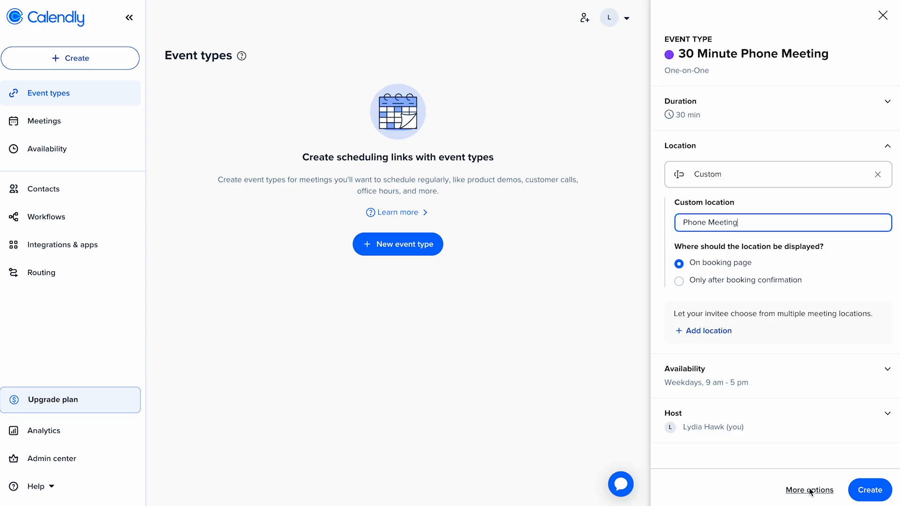
left_click(802, 492)
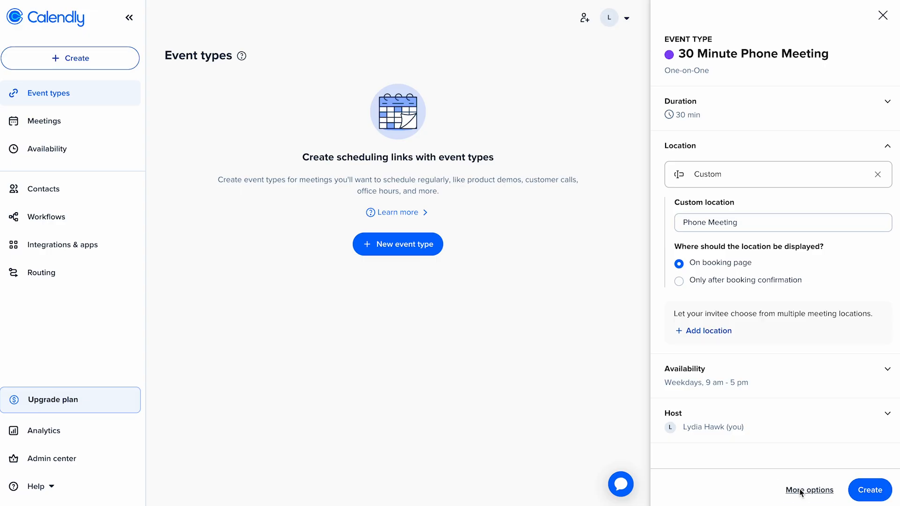
left_click(801, 492)
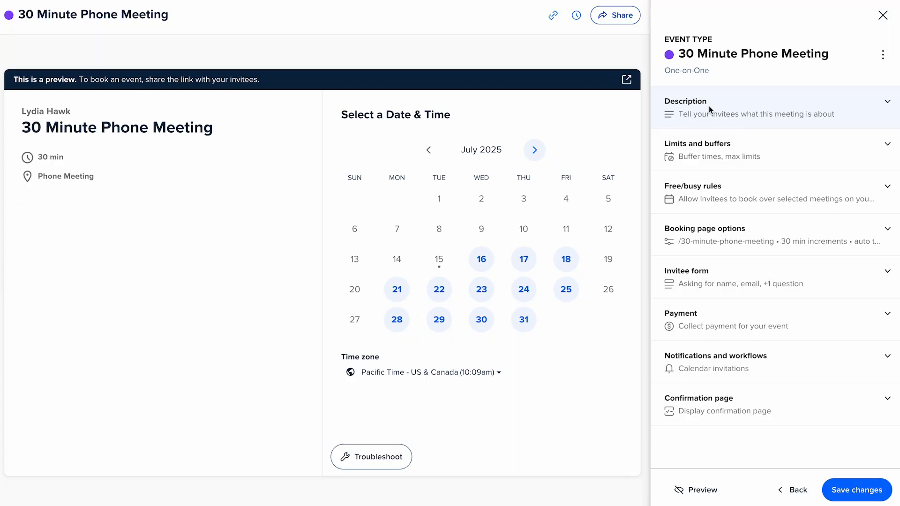
- In the event's invitee form, replace the text of Question 1 with Phone Number
left_click(720, 272)
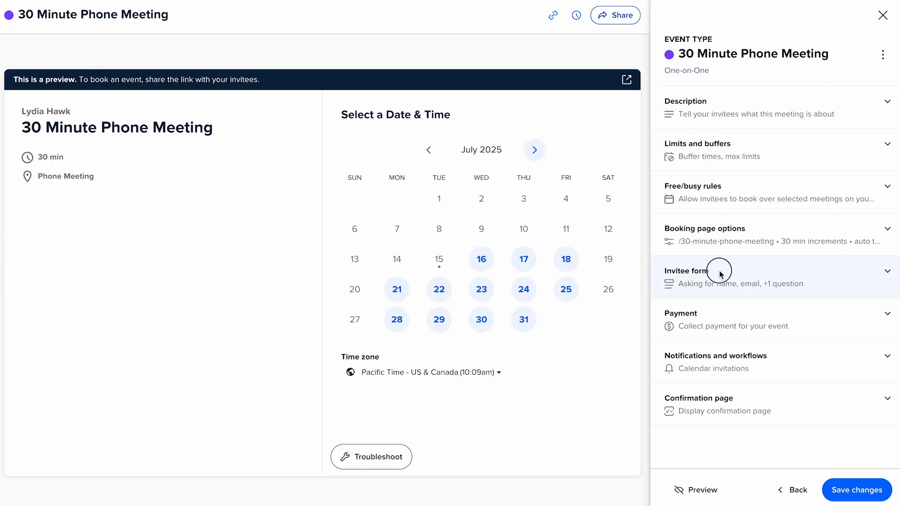
left_click(786, 327)
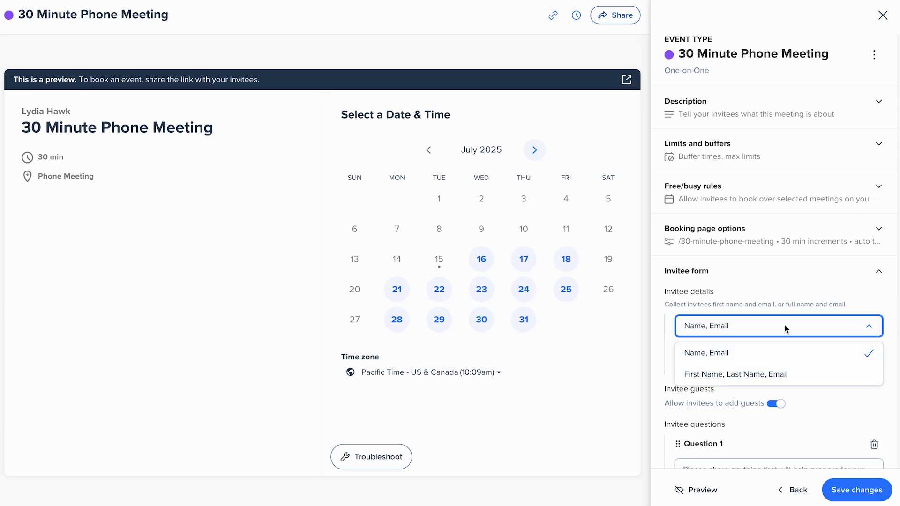
left_click(785, 326)
scroll(783, 325, "down", 2)
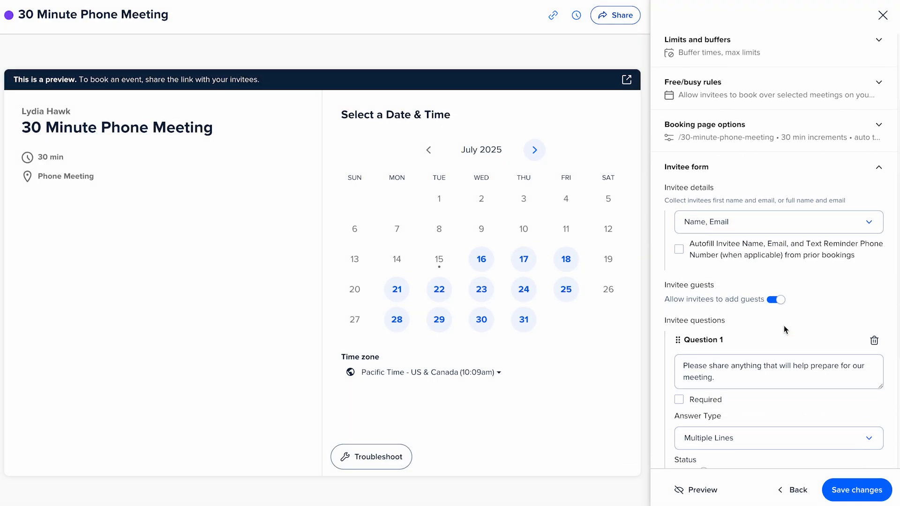
scroll(784, 325, "down", 2)
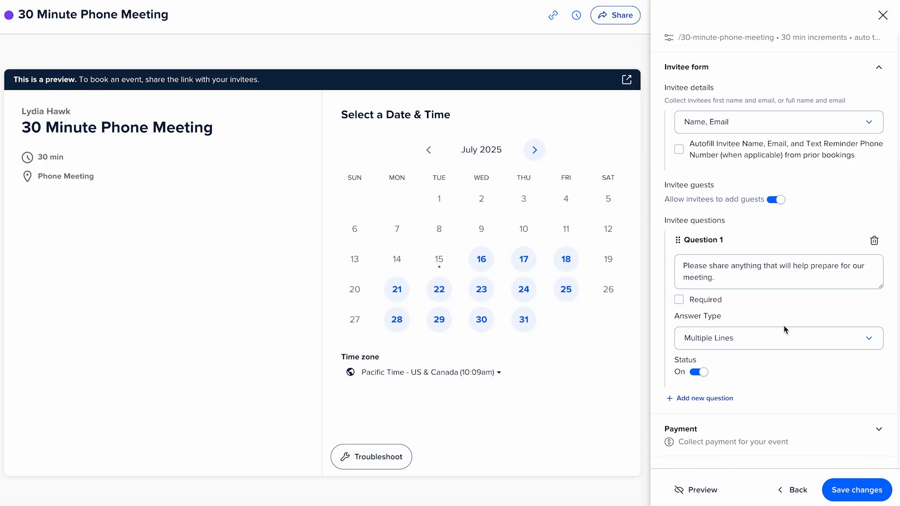
left_click(705, 265)
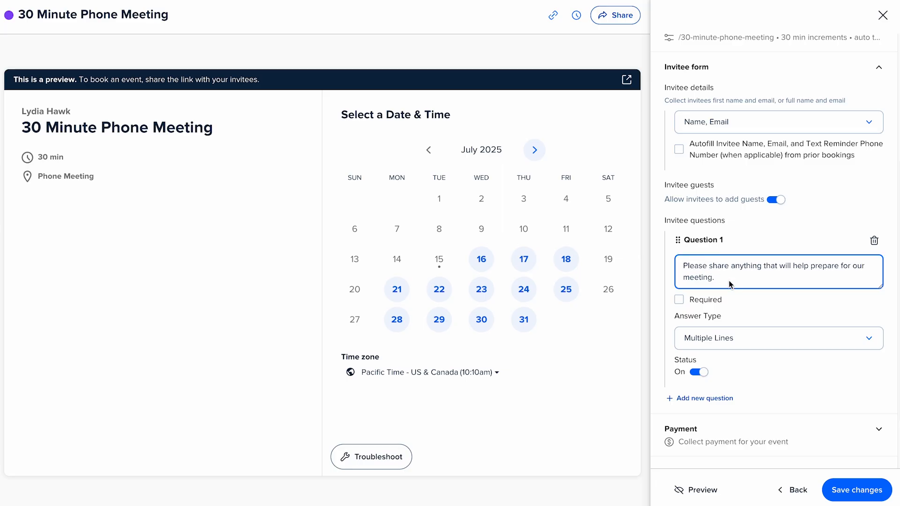
left_click_drag(729, 284, 656, 257)
type("P")
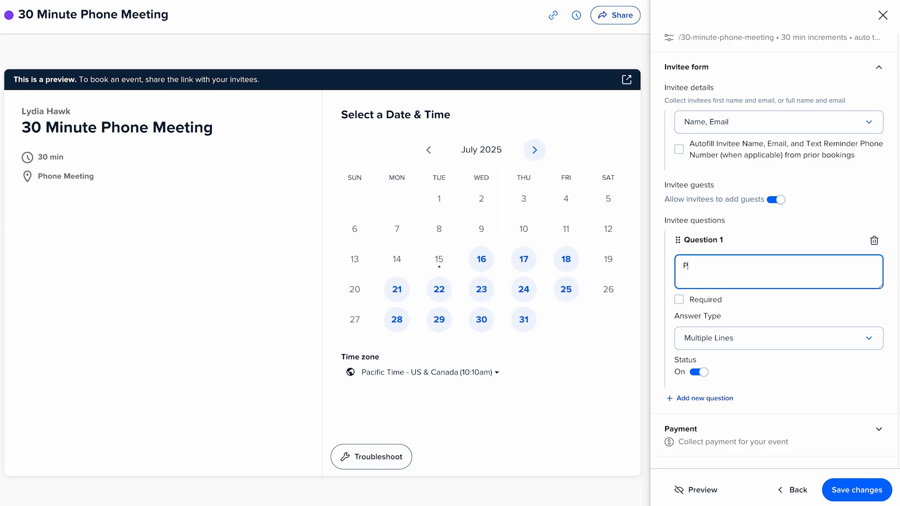
type("hone Number")
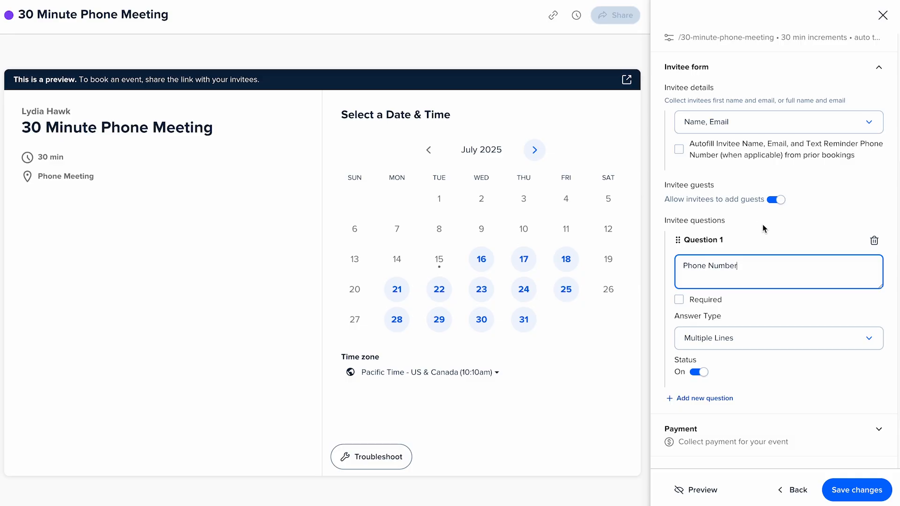
- Make the Phone Number question required with the One Line answer type, and save the event type
left_click(679, 299)
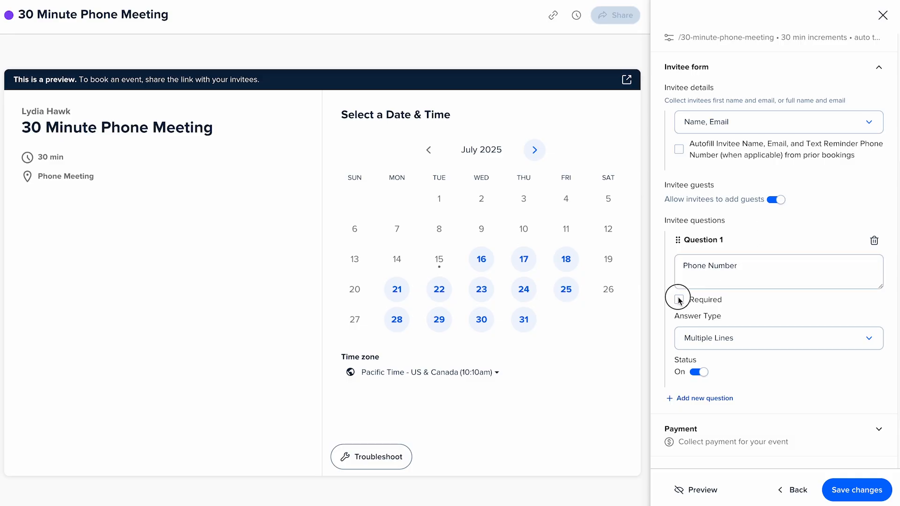
left_click(746, 338)
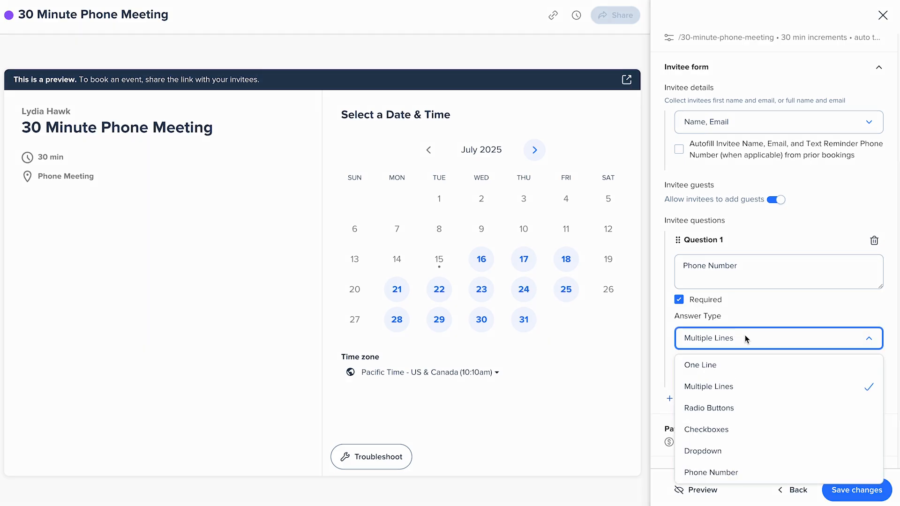
left_click(723, 370)
scroll(750, 367, "down", 2)
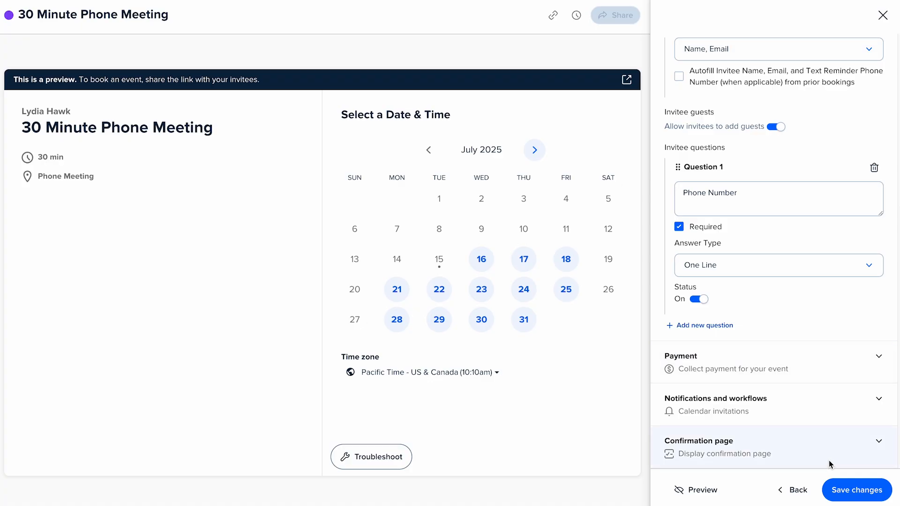
left_click(854, 493)
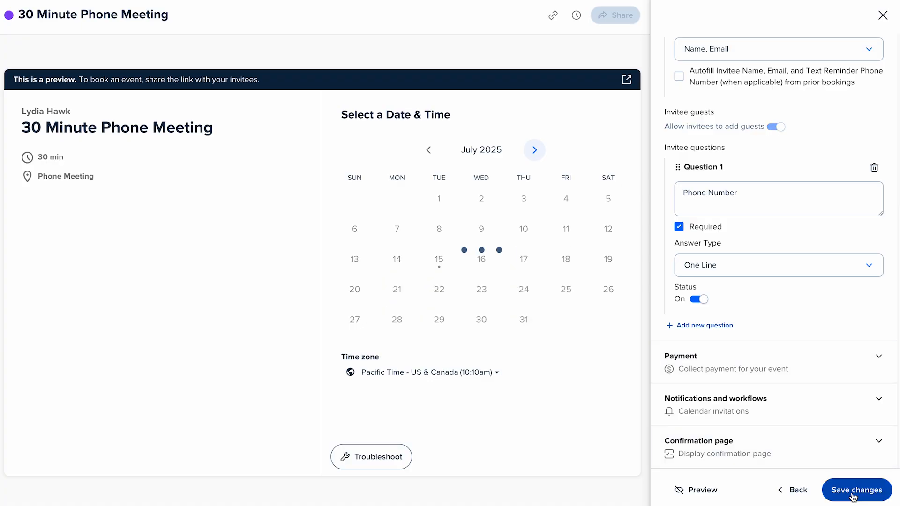
left_click(882, 16)
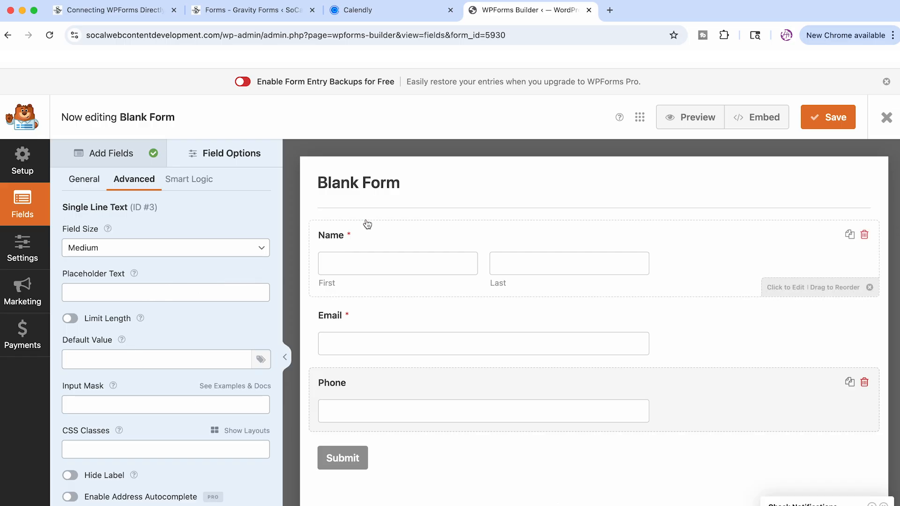
left_click(18, 247)
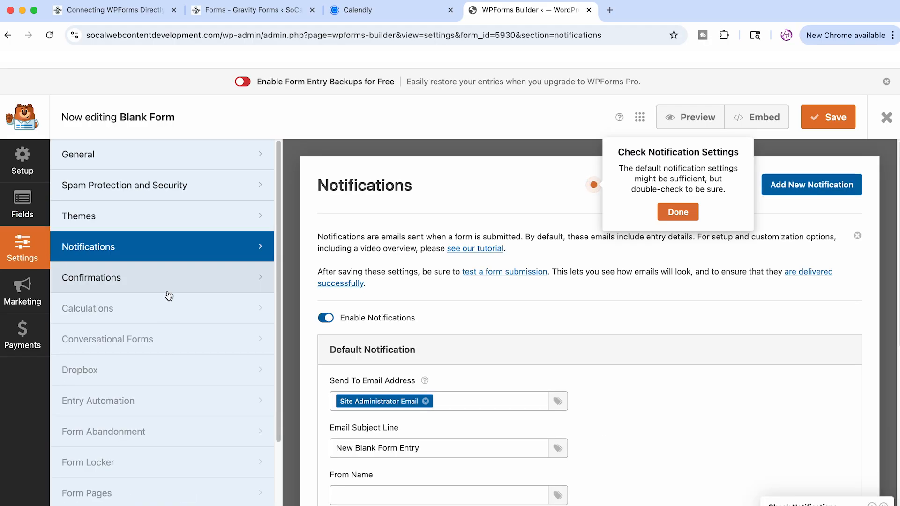
left_click(166, 288)
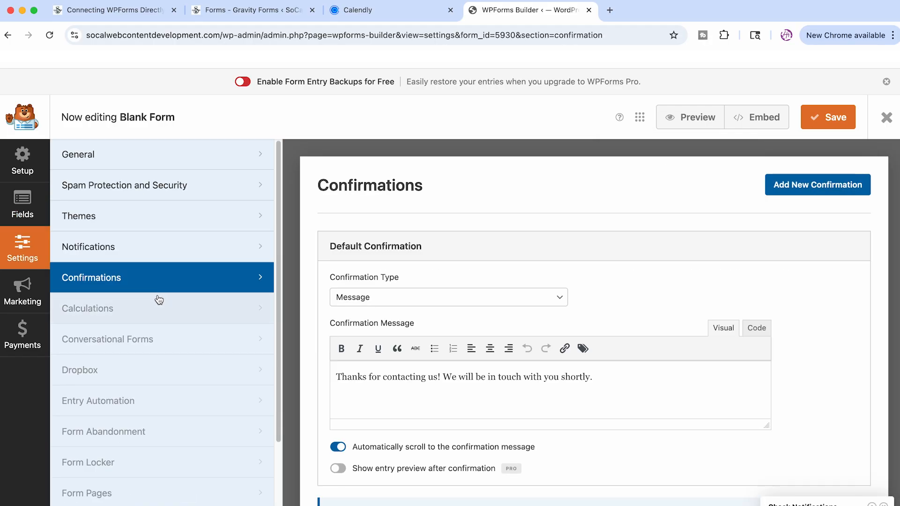
left_click(479, 302)
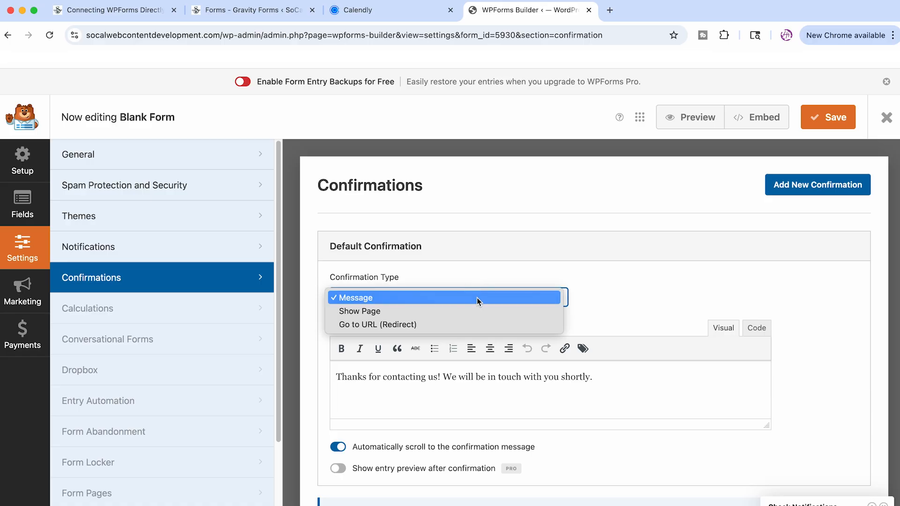
left_click(367, 326)
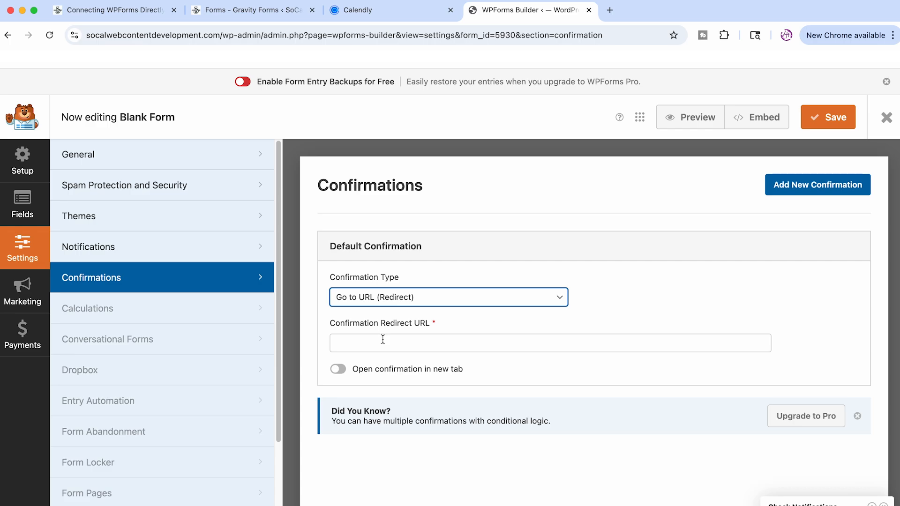
left_click(383, 340)
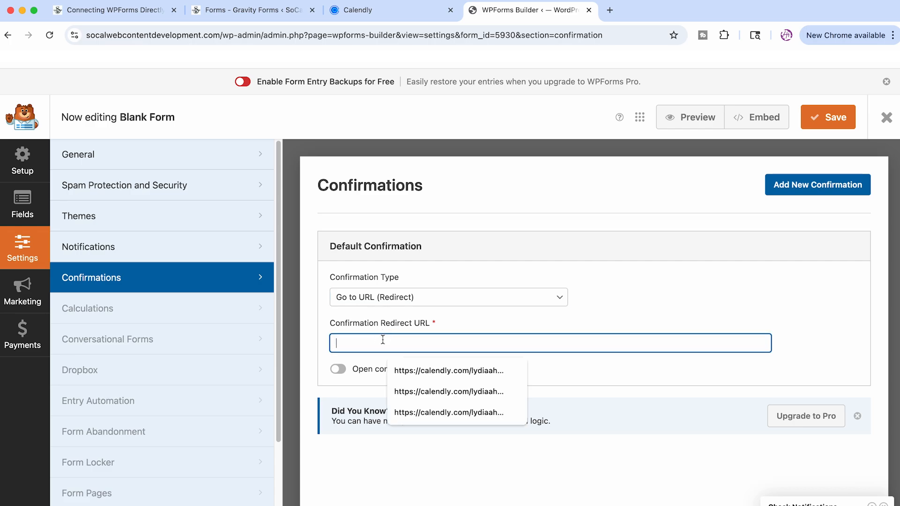
type("https://calendly.com/socalwebcontent/phone-meeting")
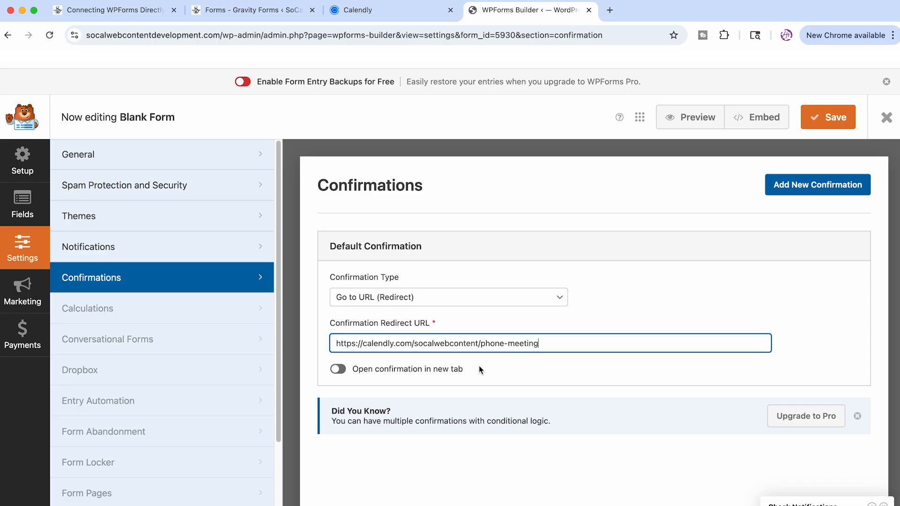
- Enable opening the confirmation in a new tab and save the form
left_click(339, 370)
left_click(339, 371)
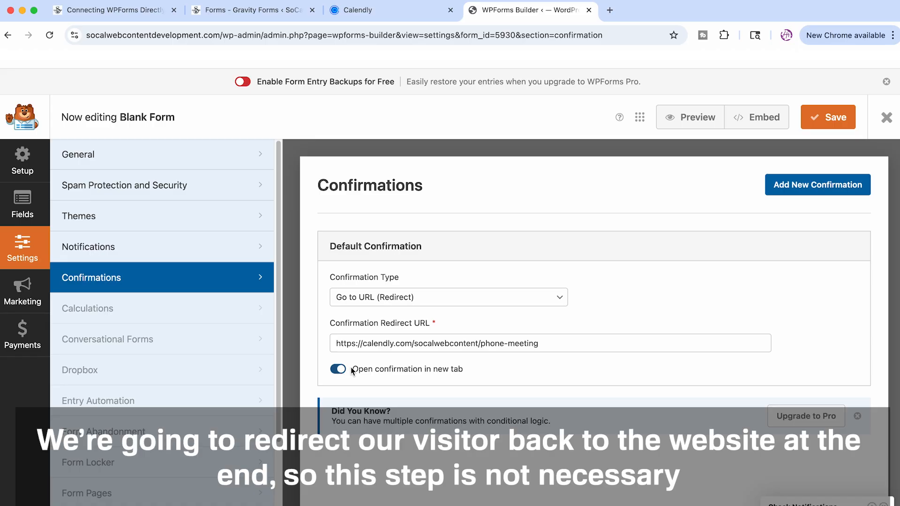
left_click(830, 119)
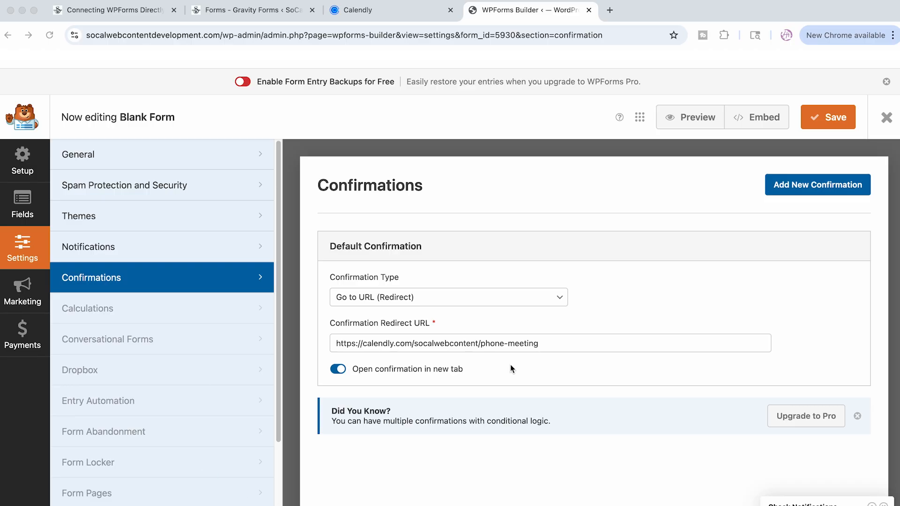
- Copy the merge tag string ?name={field_id="1|first"} {field_id="1|last"}&email={field_id="2"}&a1={field_id="3"} from Step 3 of the SoCal tutorial article
left_click(557, 348)
left_click(128, 13)
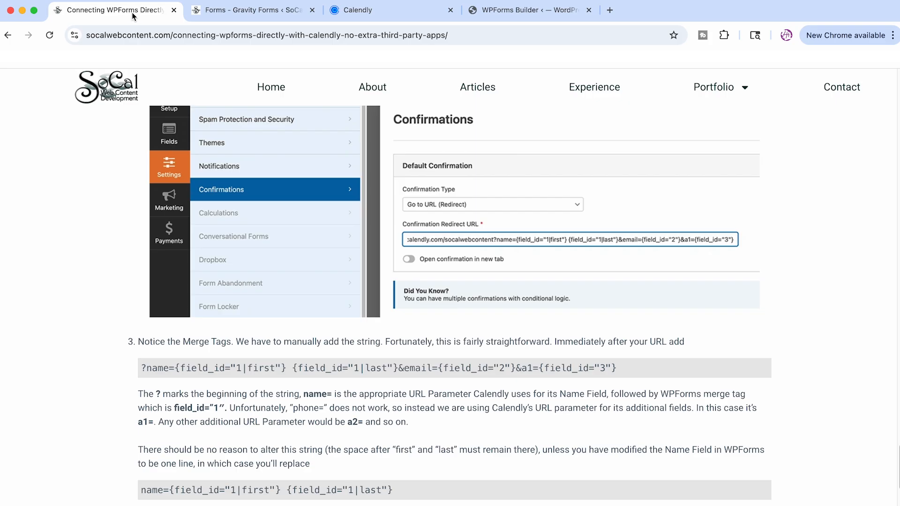
scroll(252, 165, "up", 10)
scroll(253, 165, "up", 15)
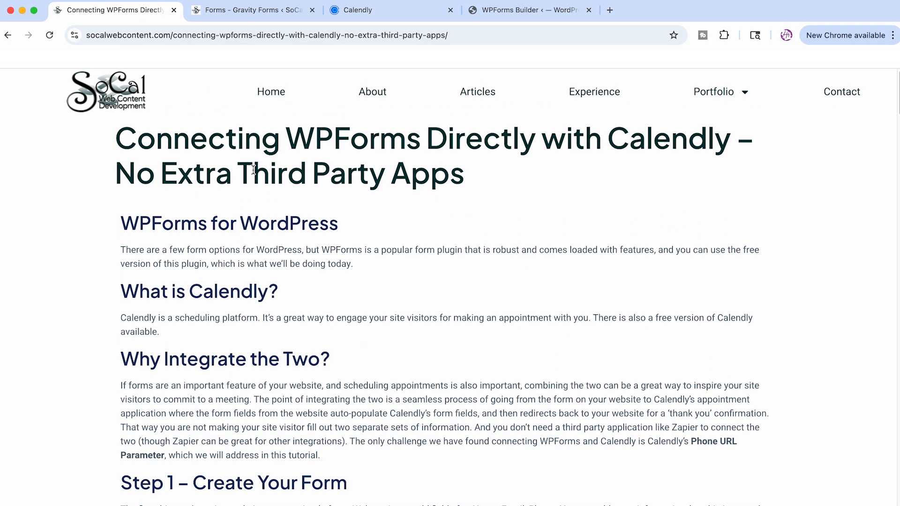
scroll(253, 169, "down", 9)
scroll(253, 173, "down", 20)
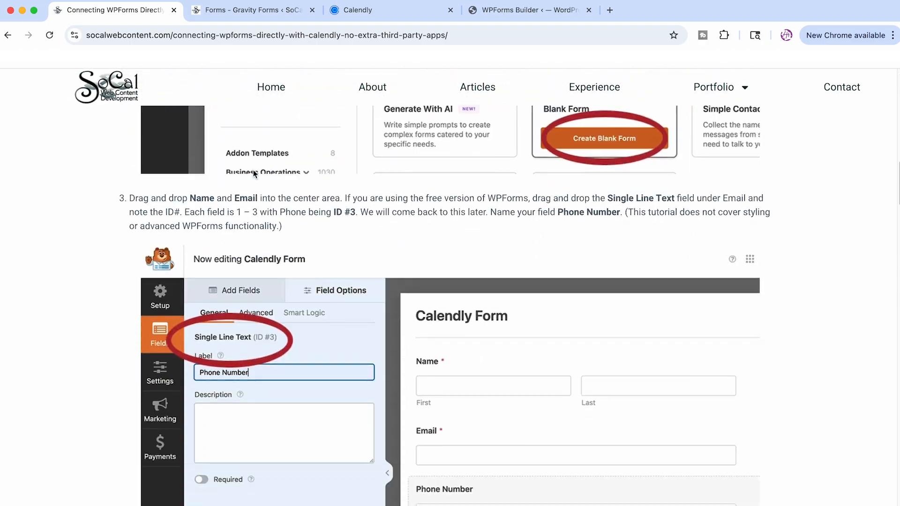
scroll(253, 172, "down", 20)
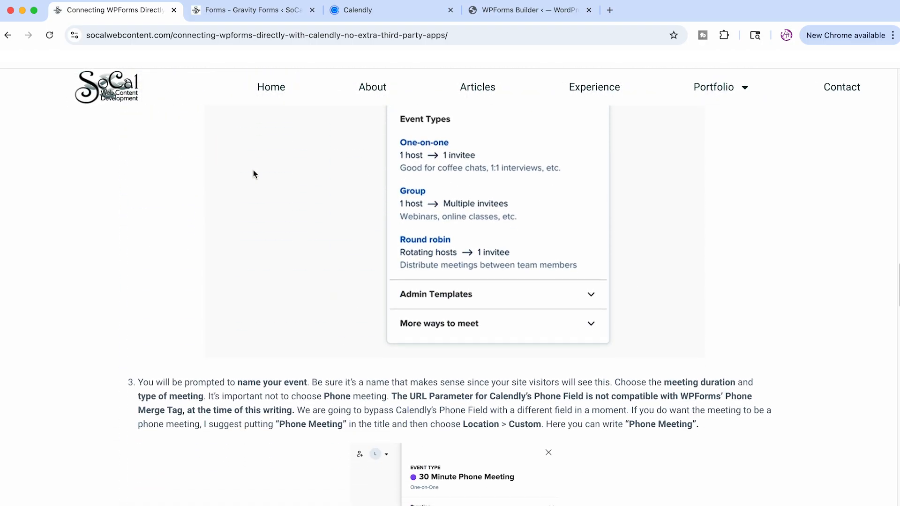
scroll(253, 173, "down", 10)
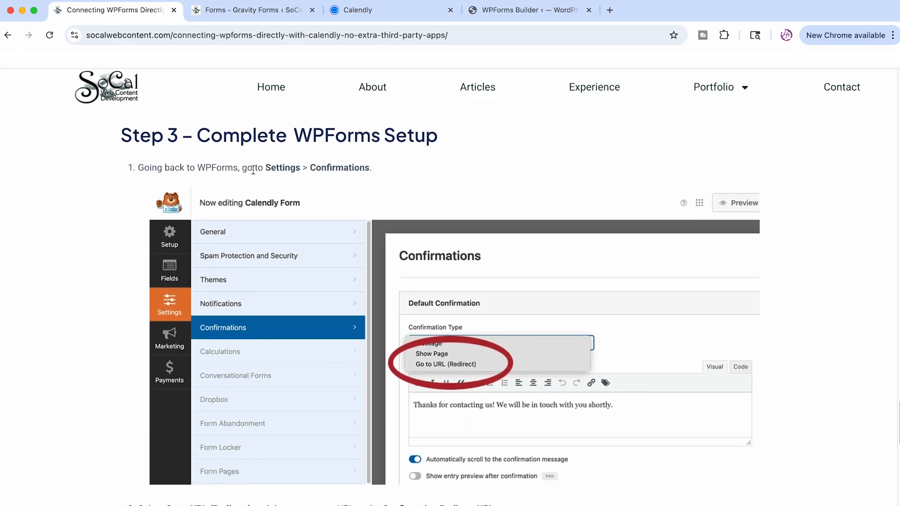
scroll(253, 170, "down", 12)
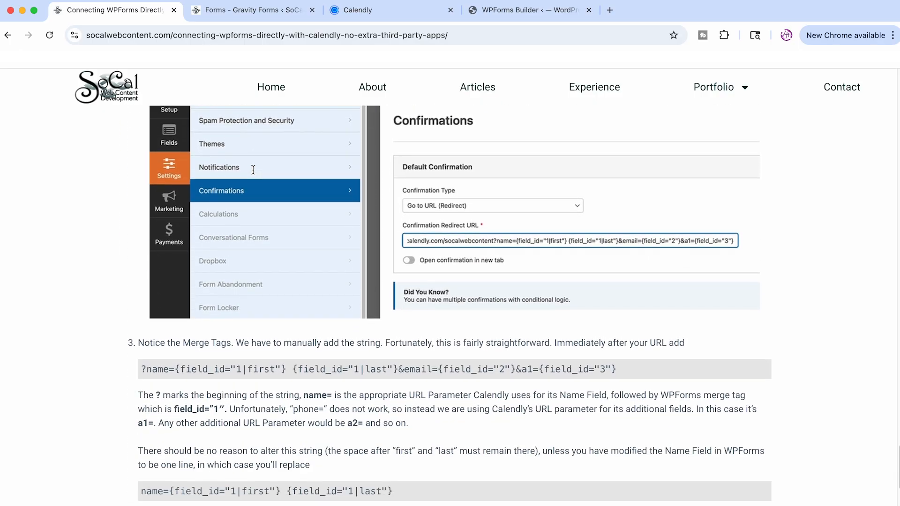
scroll(253, 170, "down", 2)
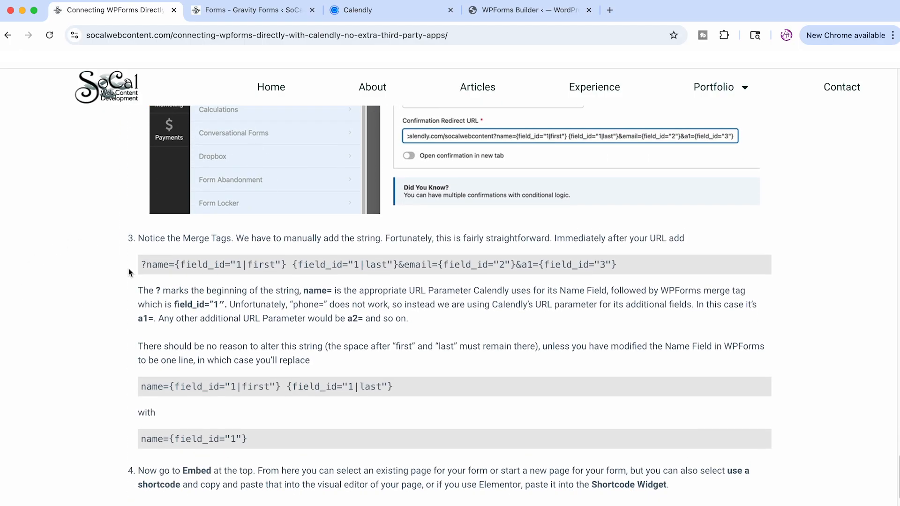
left_click_drag(616, 266, 135, 263)
key("super+c")
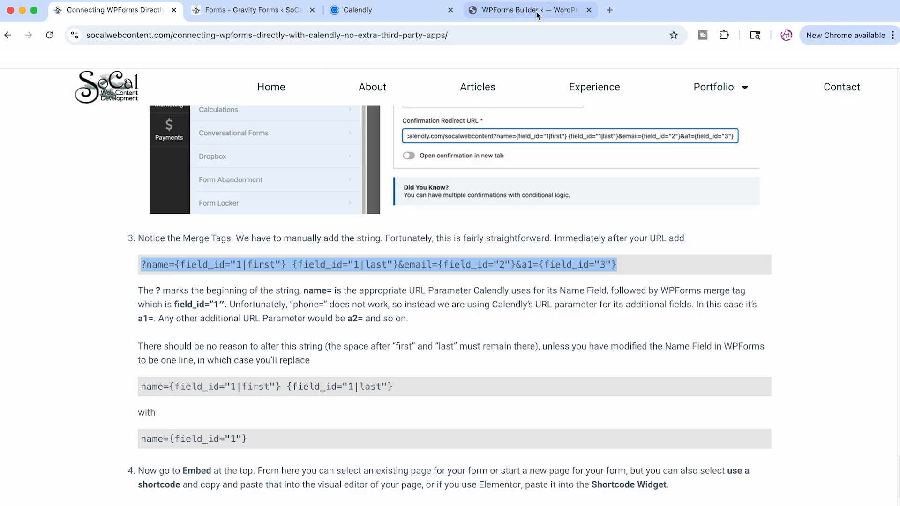
- Append the copied merge tag string to the end of the form's confirmation redirect URL and save the form
left_click(519, 22)
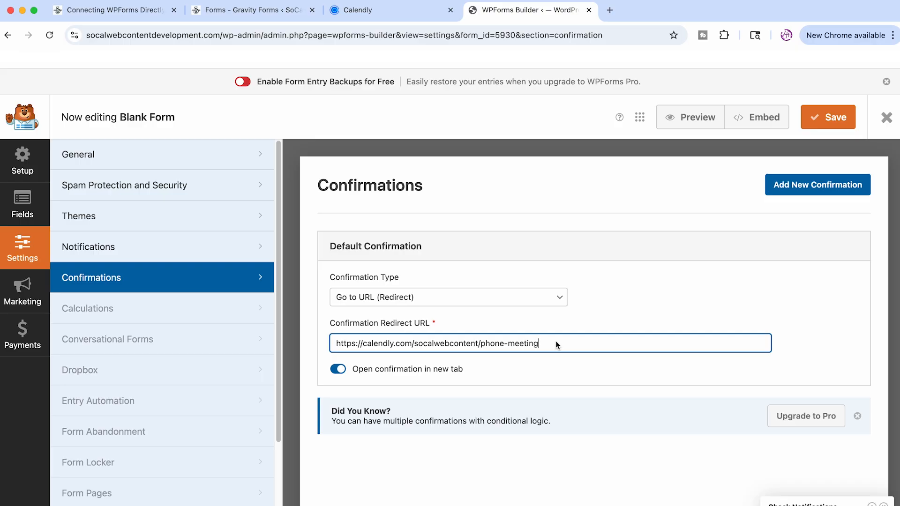
key("super+v")
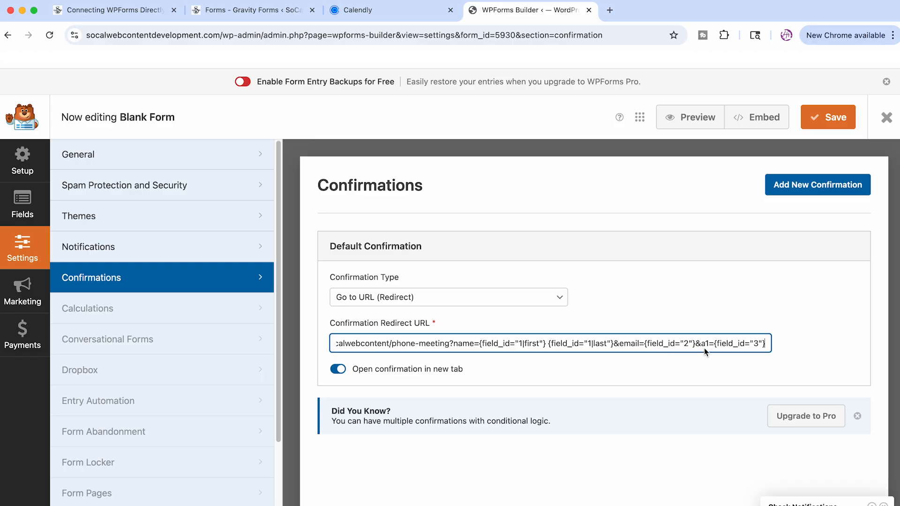
left_click(829, 118)
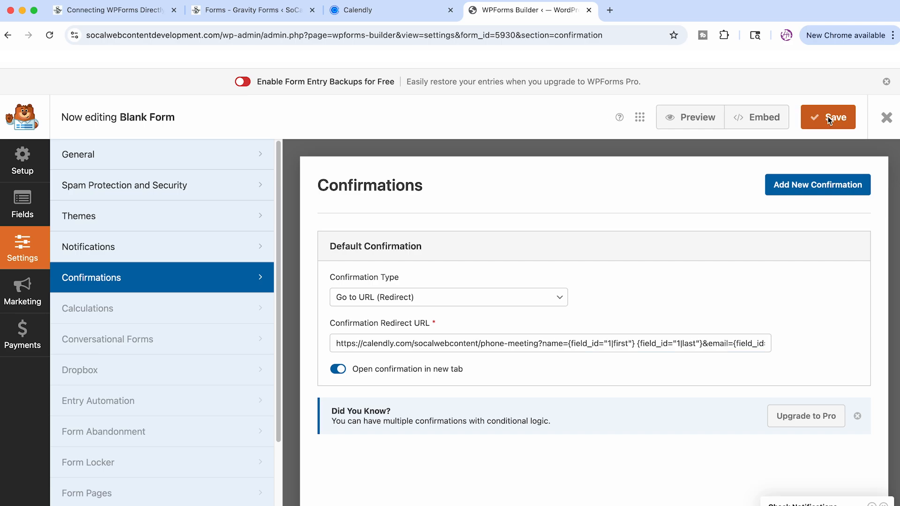
- Copy the form's embed shortcode [wpforms id="5930" title="false"] and close the embed dialog
left_click(761, 120)
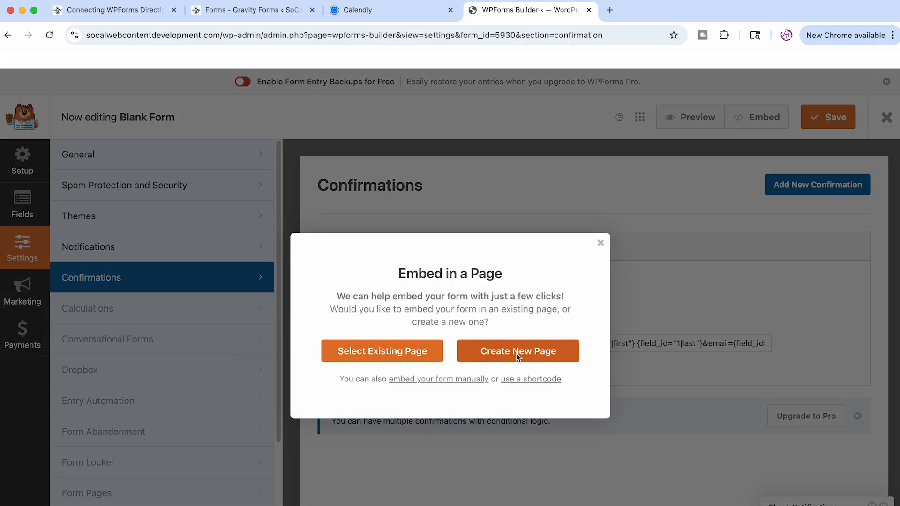
left_click(529, 379)
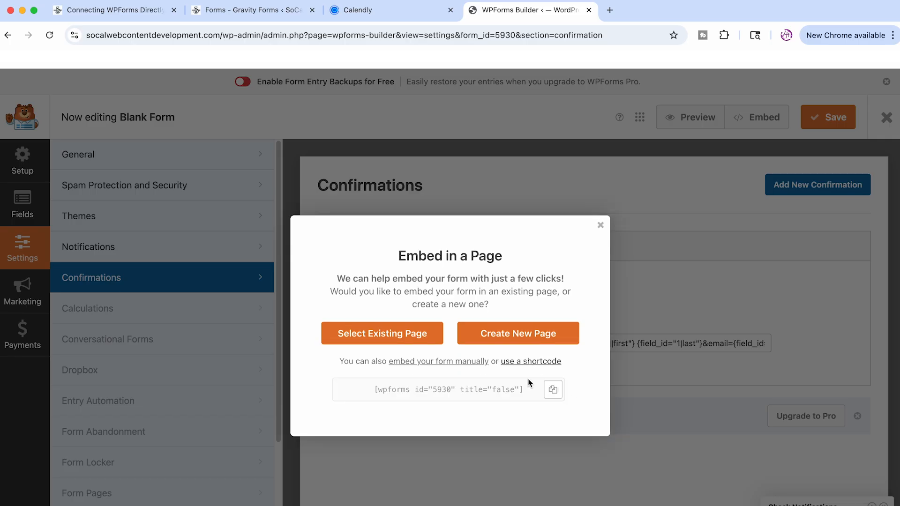
left_click(553, 390)
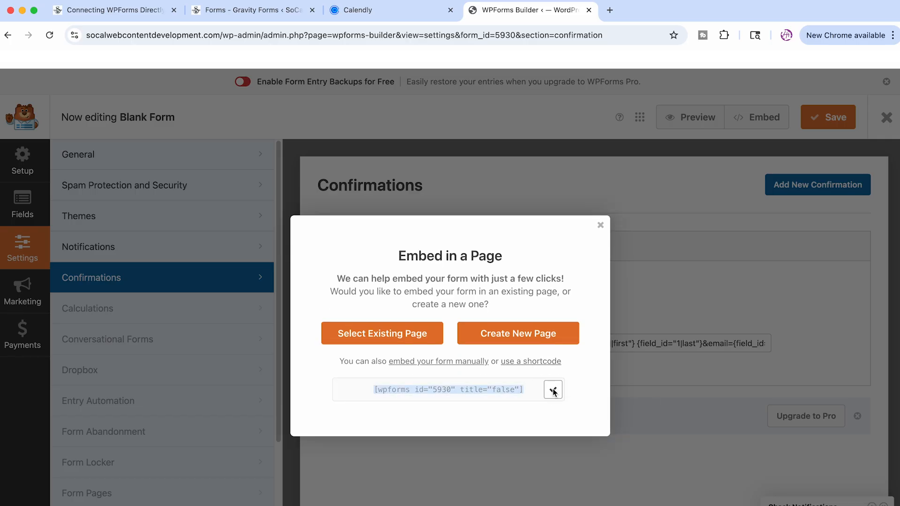
key("Escape")
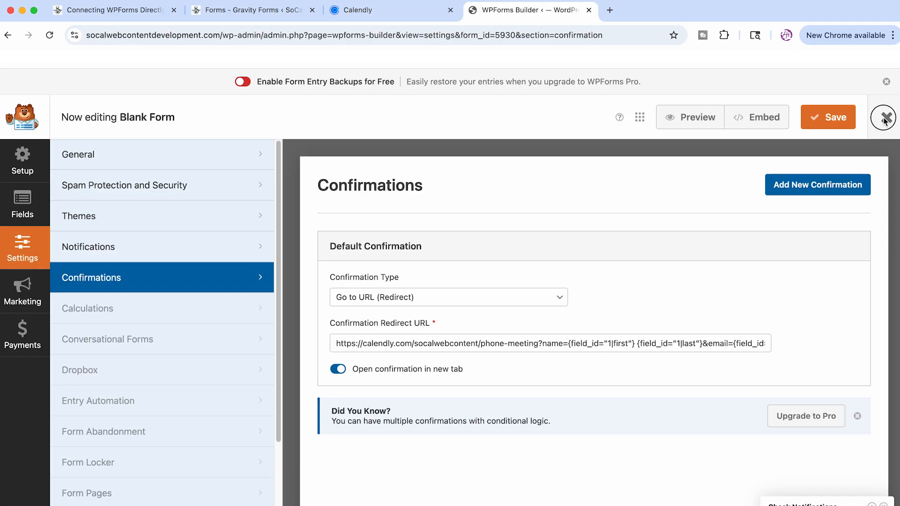
- Exit the form builder and publish a new WordPress page titled "Calendly Form"
left_click(886, 118)
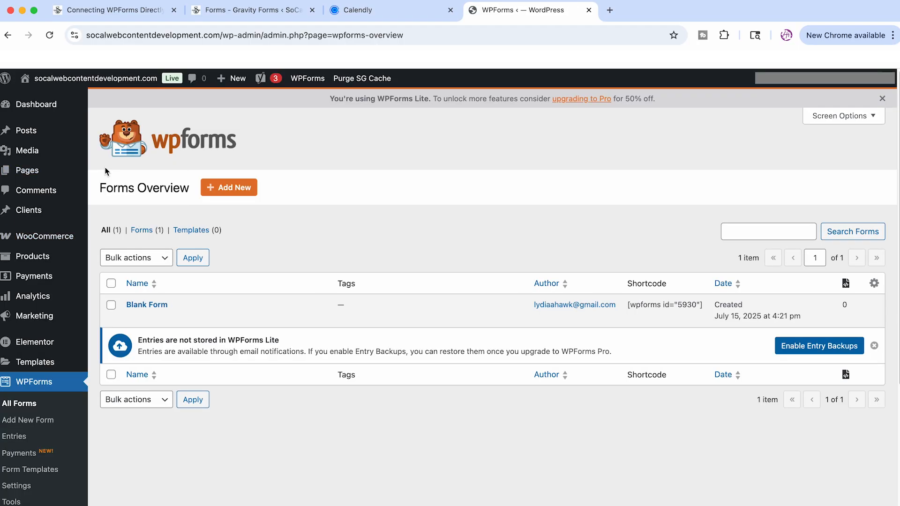
left_click(28, 170)
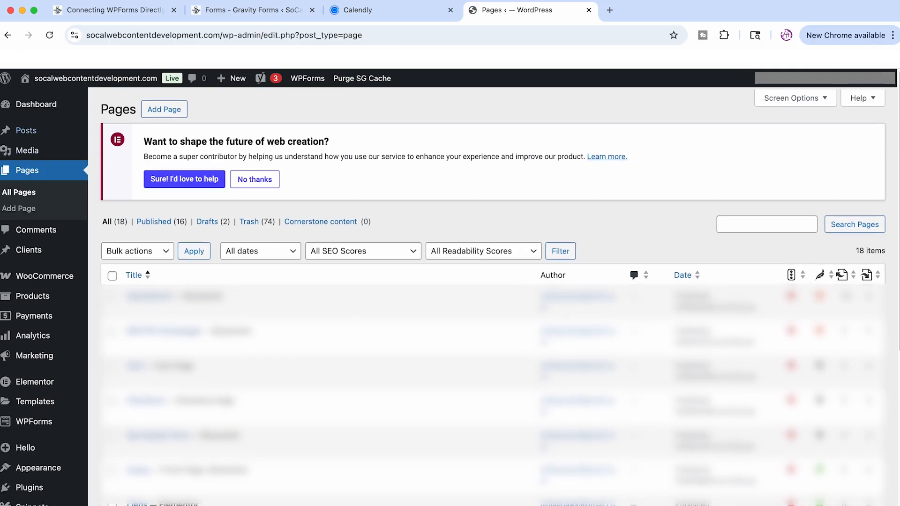
left_click(164, 110)
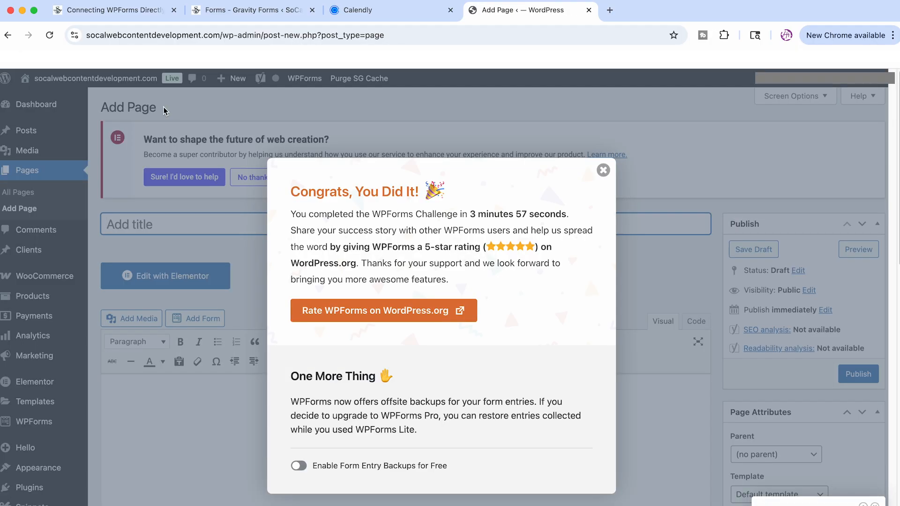
left_click(603, 170)
left_click(294, 224)
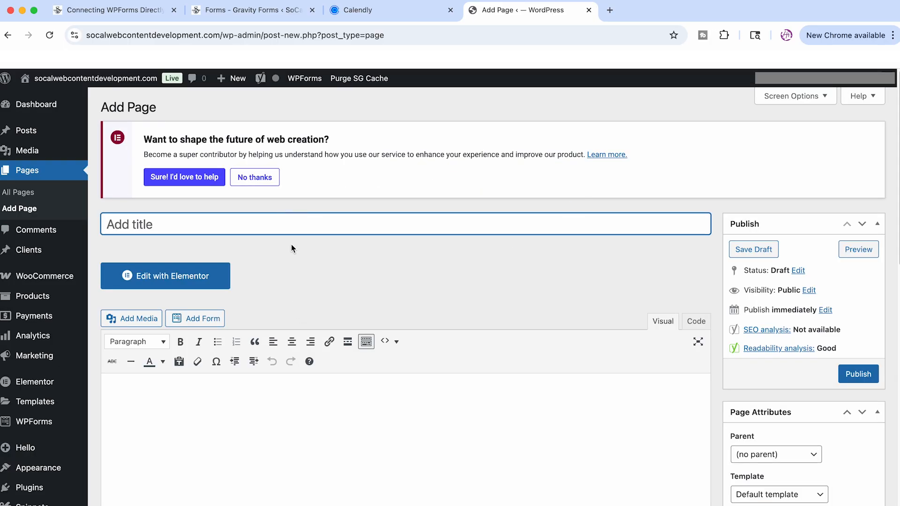
type("Calendly ")
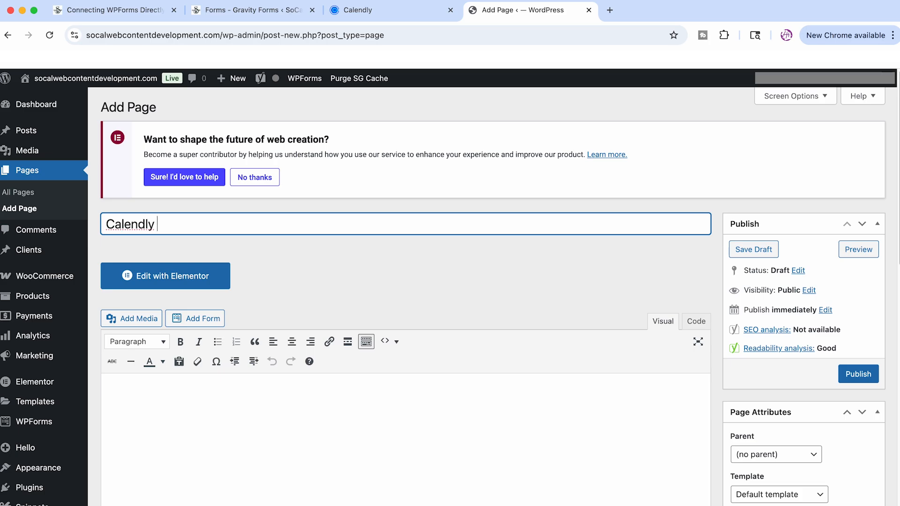
type("Form")
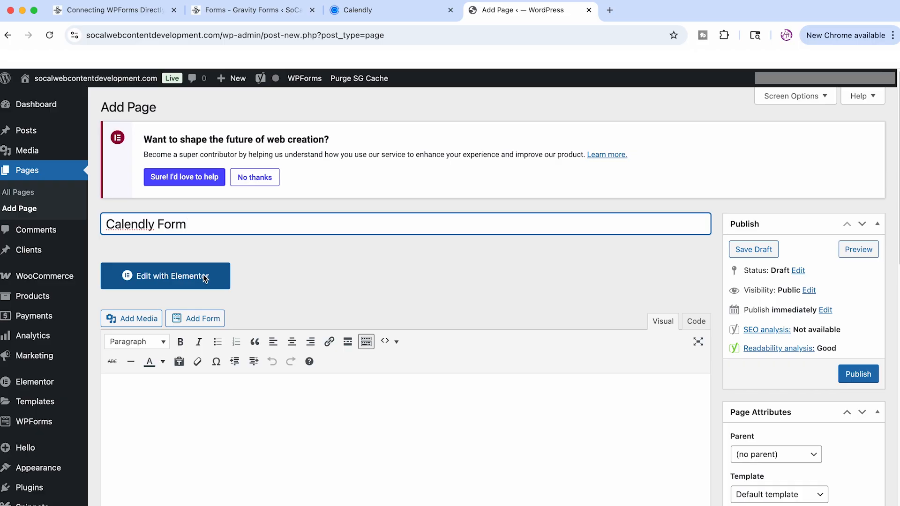
left_click(856, 375)
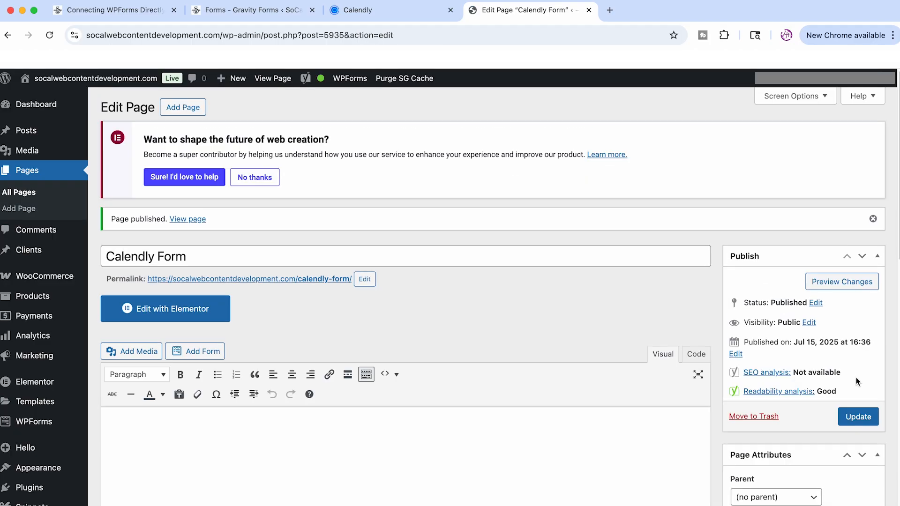
- Paste the shortcode [wpforms id="5930" title="false"] into the Calendly Form page body and preview the page
left_click(171, 427)
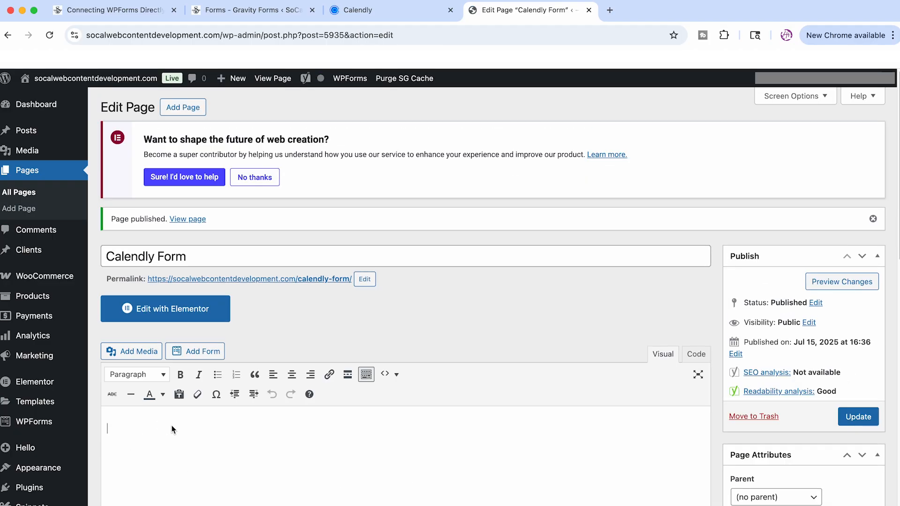
key("super+v")
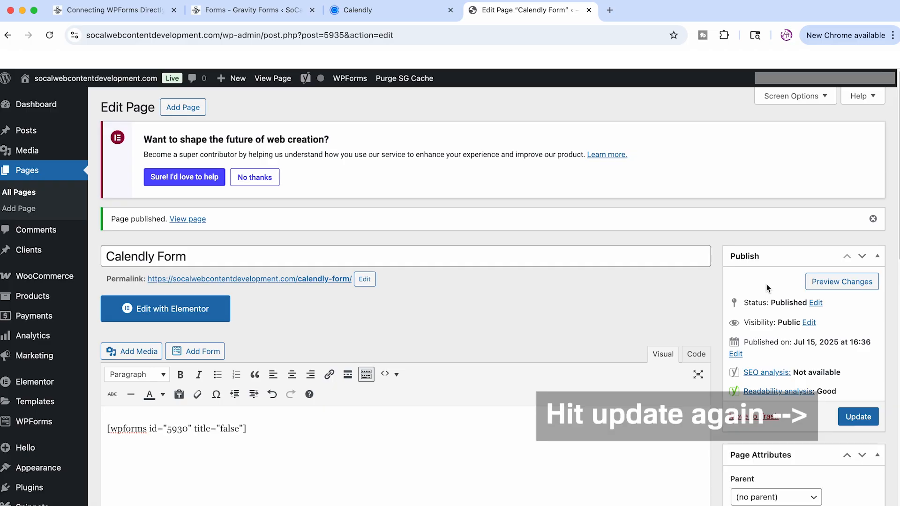
left_click(834, 285)
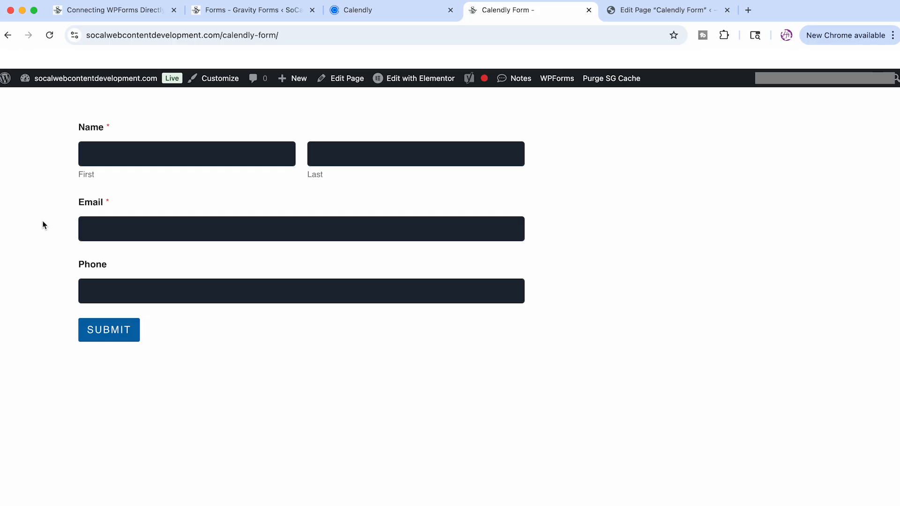
- Fill in the previewed form with a test first name, last name, email and phone number, and submit it
left_click(176, 155)
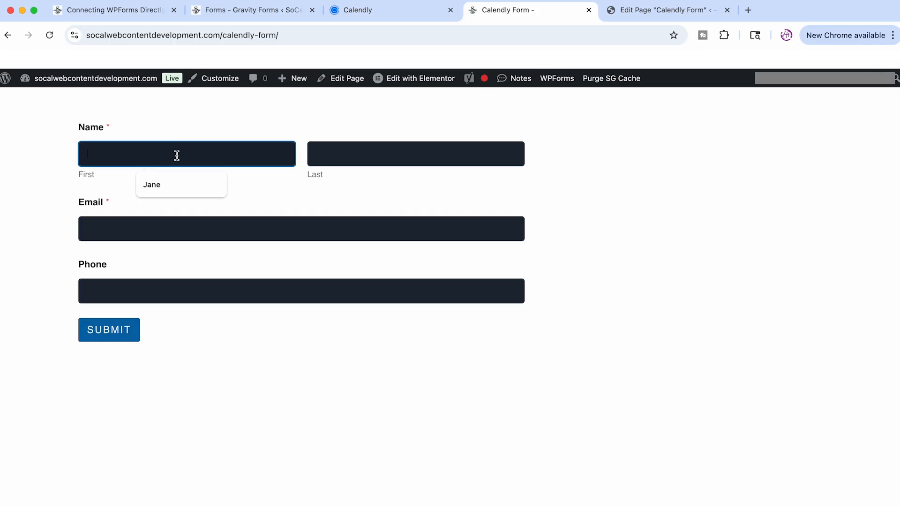
type("Jane")
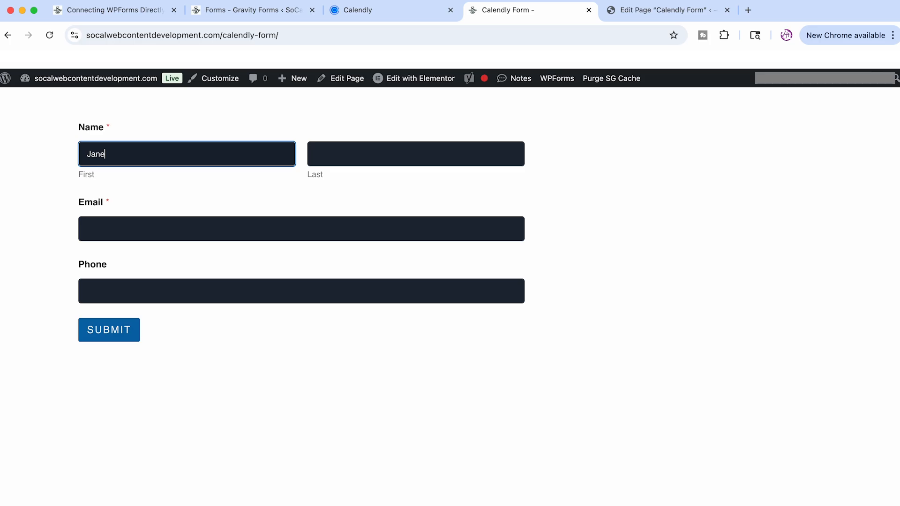
left_click(355, 155)
type("Doe")
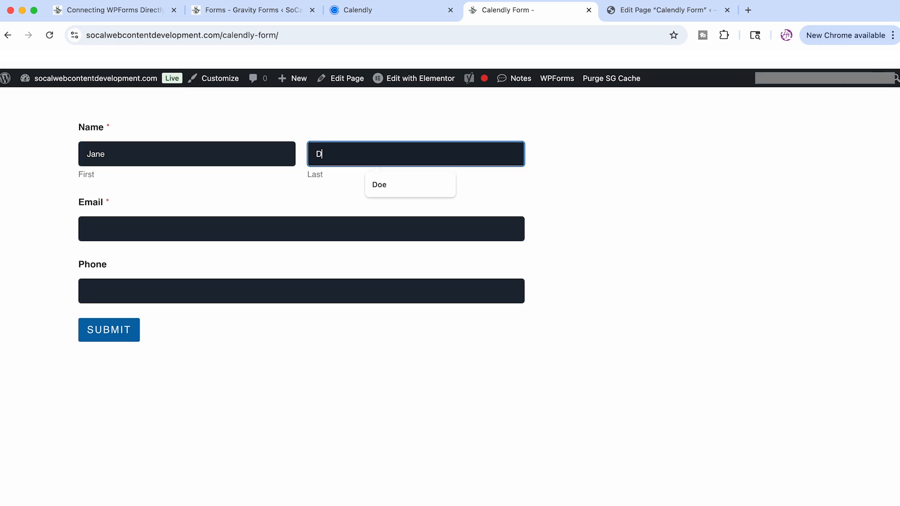
left_click(213, 227)
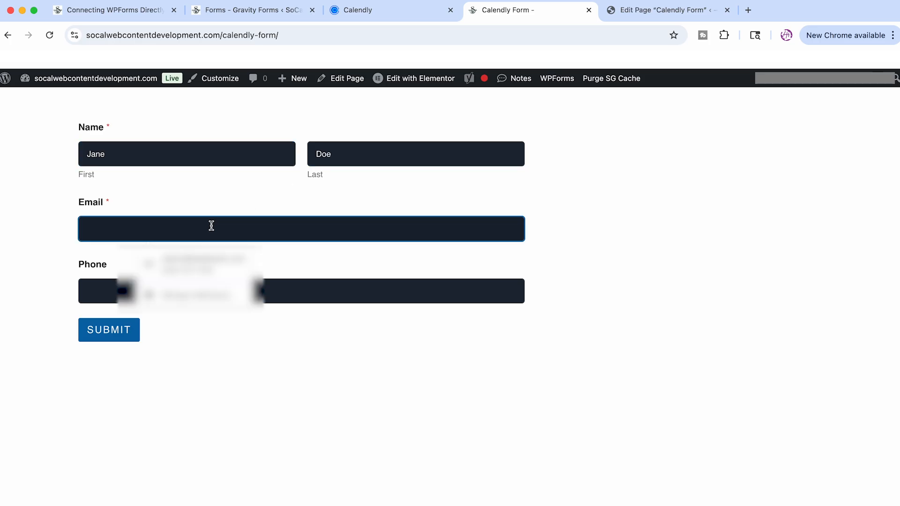
left_click(198, 264)
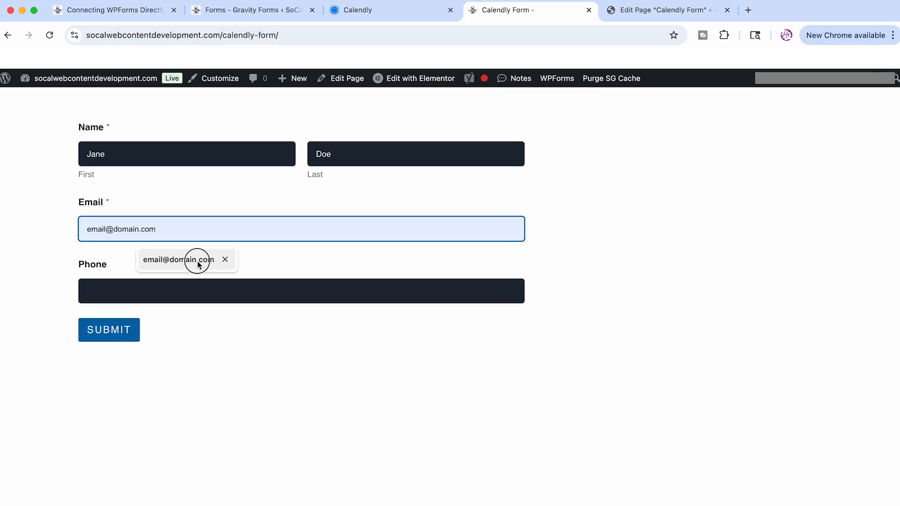
left_click(164, 288)
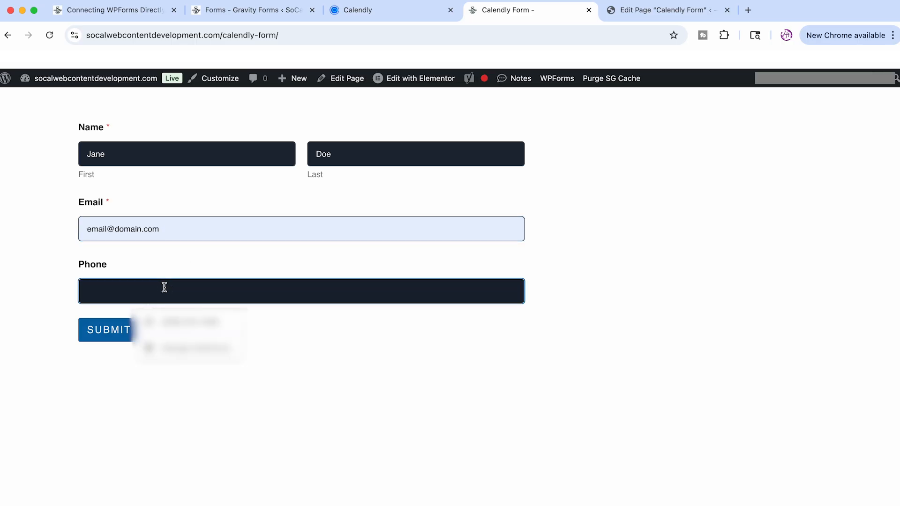
type("1234")
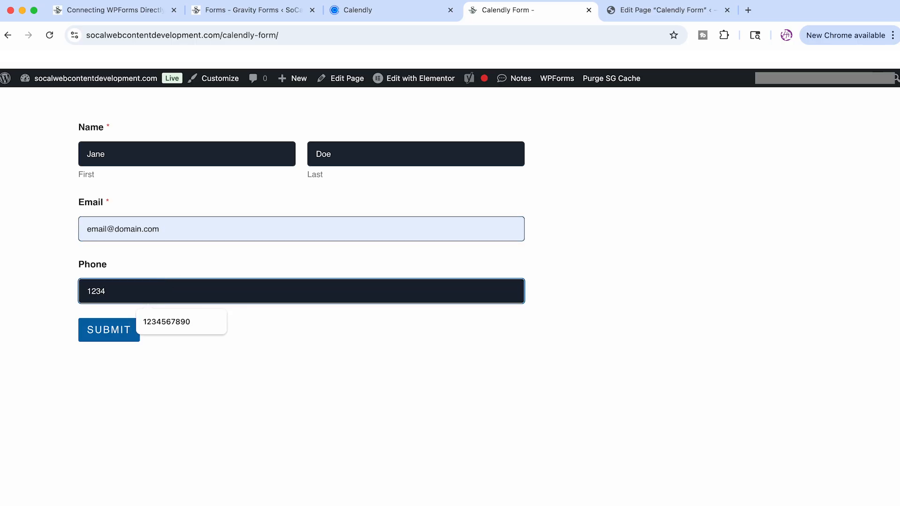
type("4567890")
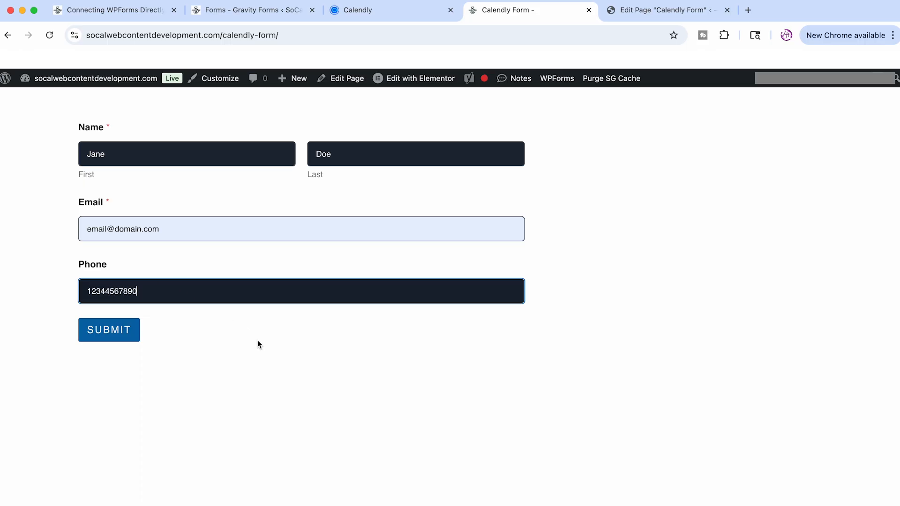
left_click(112, 331)
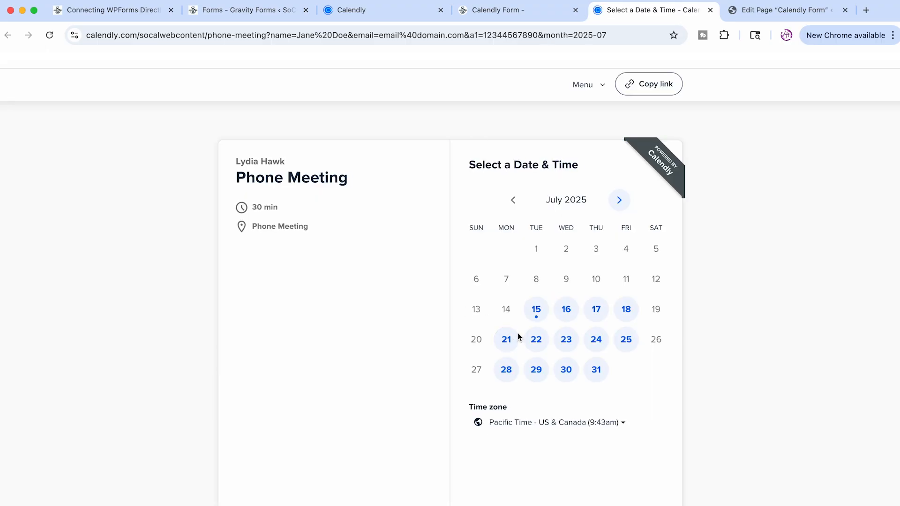
- Choose the 9:00am slot on Wednesday, July 16 for the phone meeting and continue the booking
left_click(568, 310)
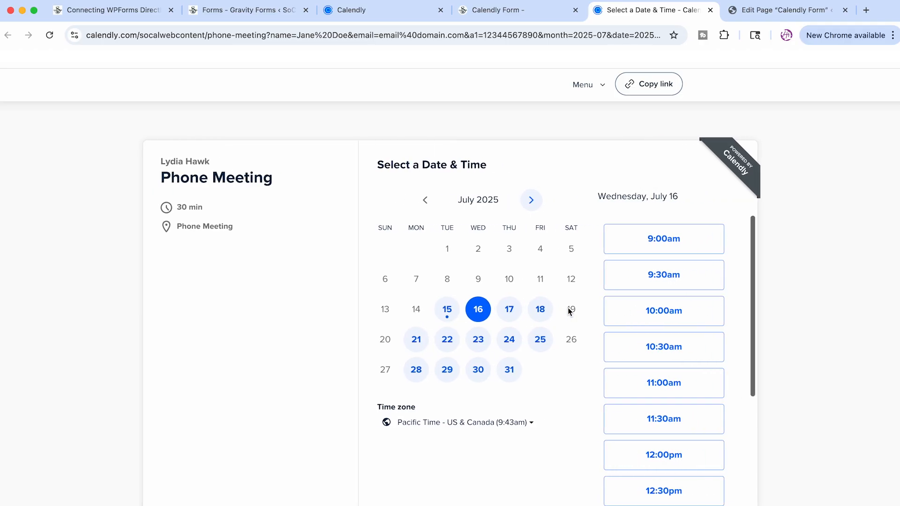
left_click(692, 244)
left_click(691, 243)
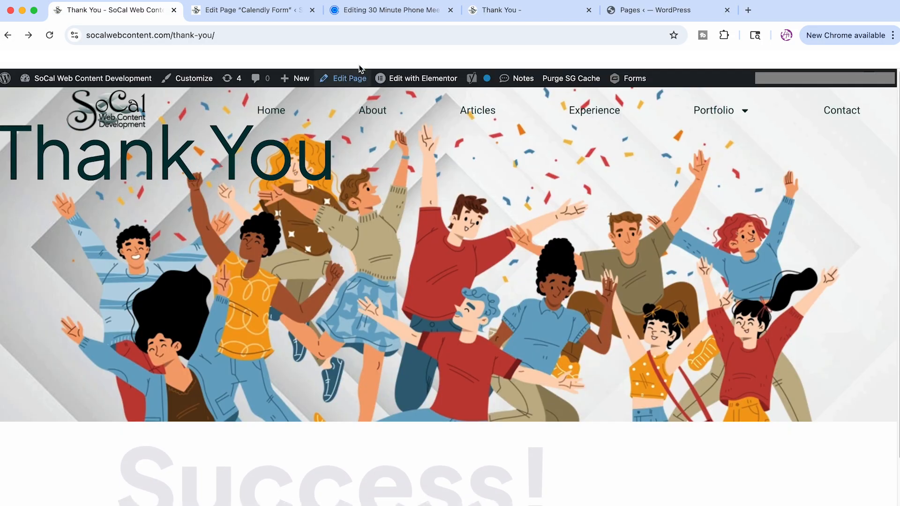
- Select the thank-you page's full URL, and open the 30 Minute Phone Meeting event type's additional editing options in Calendly
left_click(237, 35)
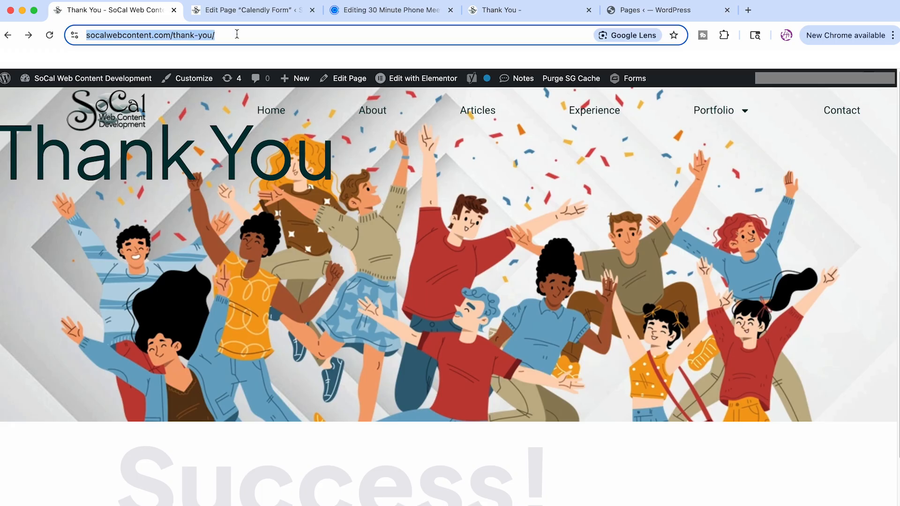
left_click(396, 13)
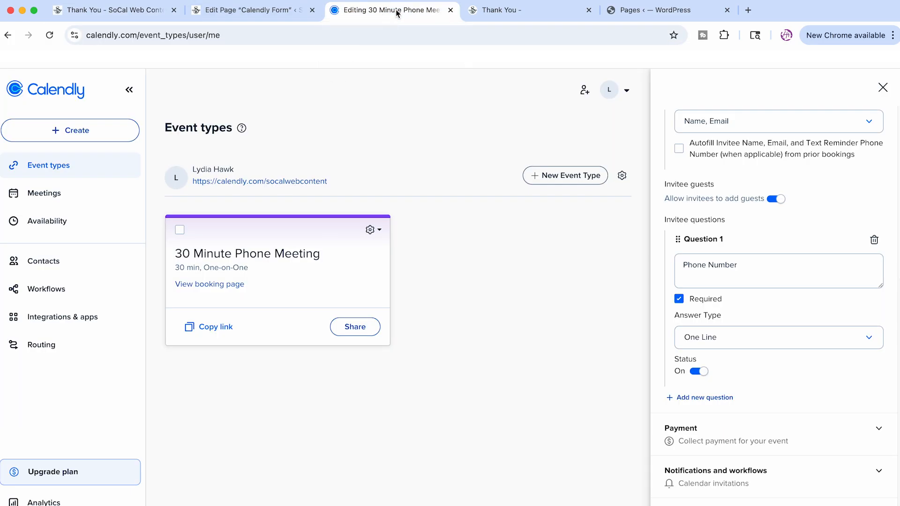
left_click(371, 230)
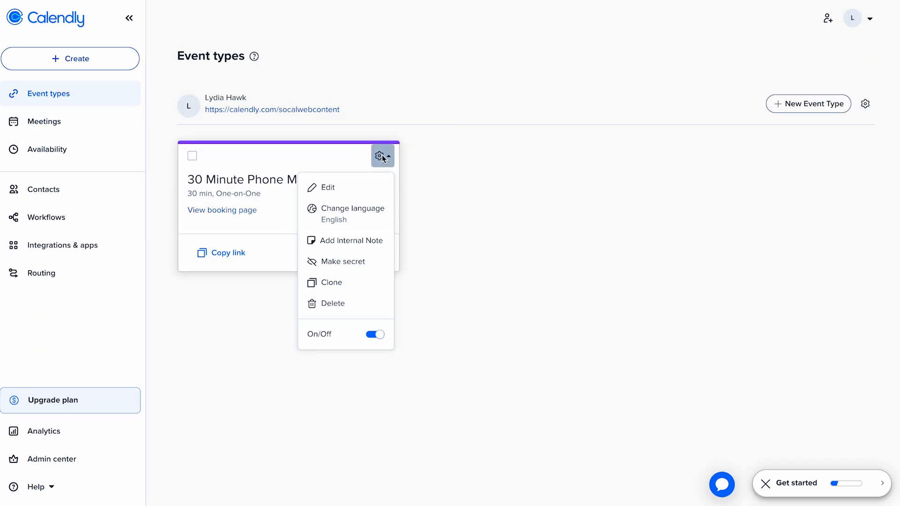
left_click(328, 188)
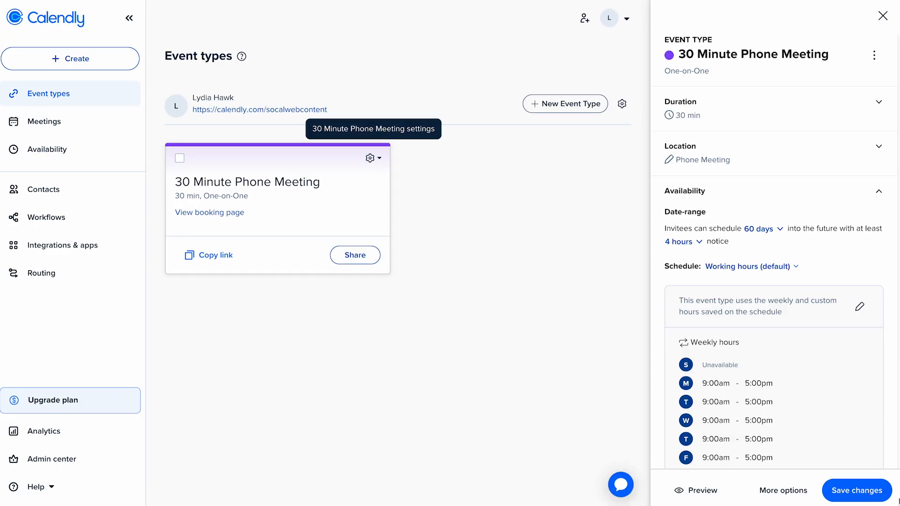
left_click(783, 490)
left_click(771, 404)
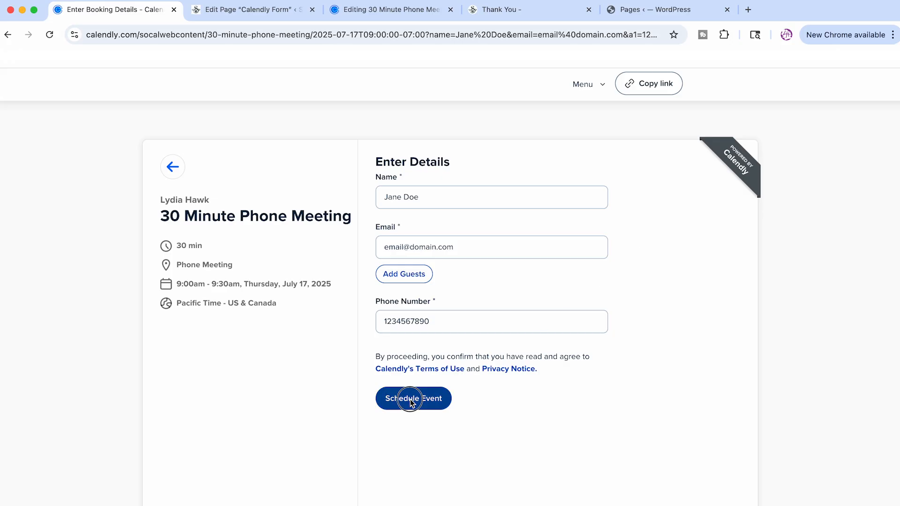
- Schedule the 30 Minute Phone Meeting using the prefilled booking details
left_click(410, 401)
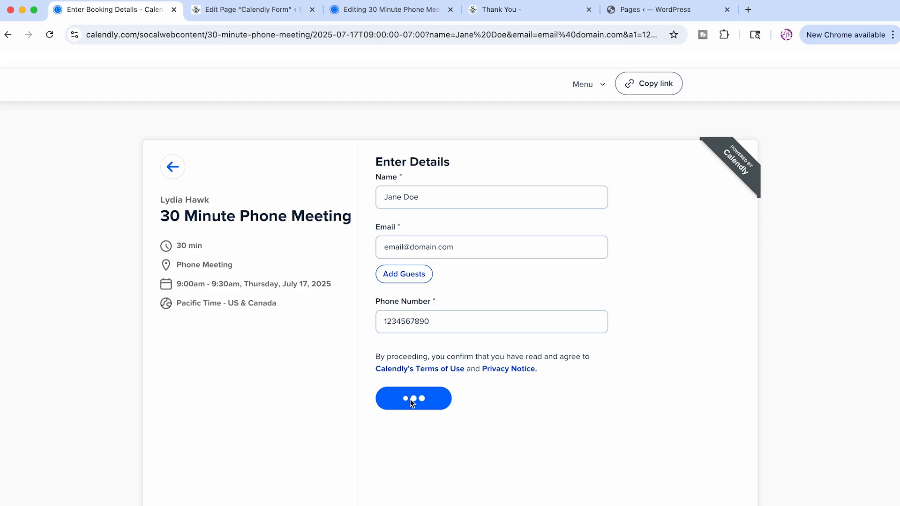